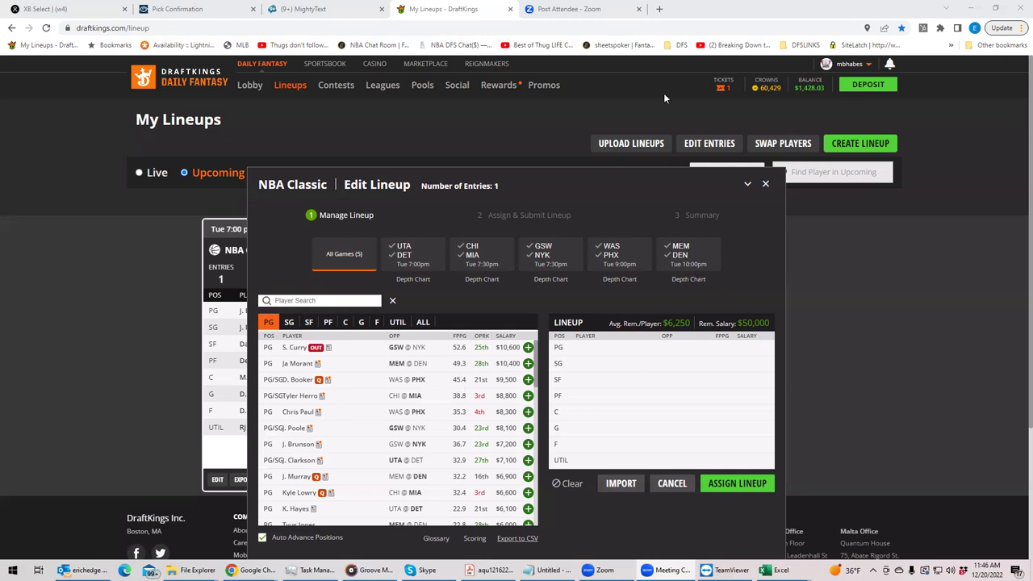
Limit the player pool to the UTA–DET game and view Collin Sexton's player card
left_click(401, 253)
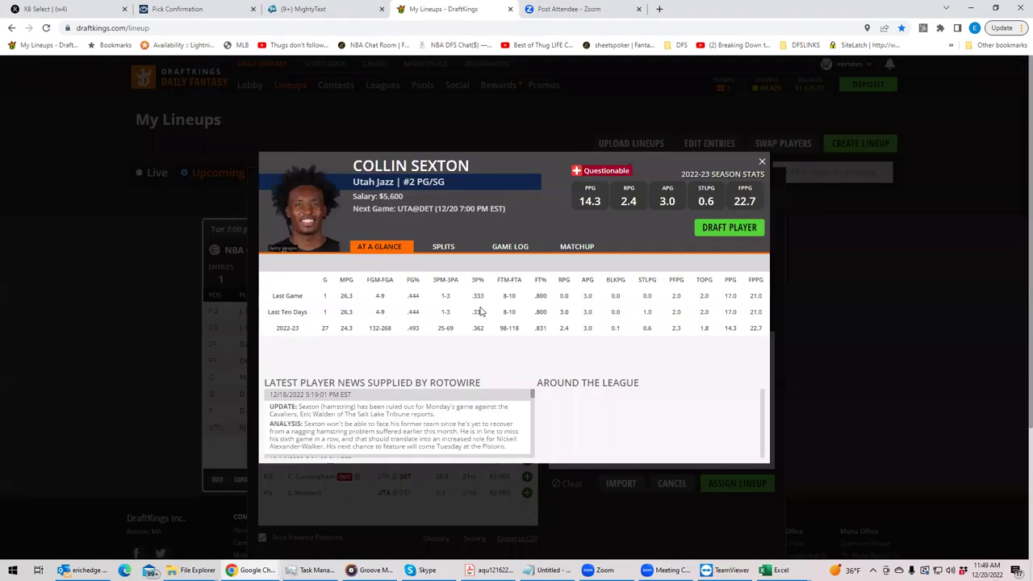
left_click(762, 163)
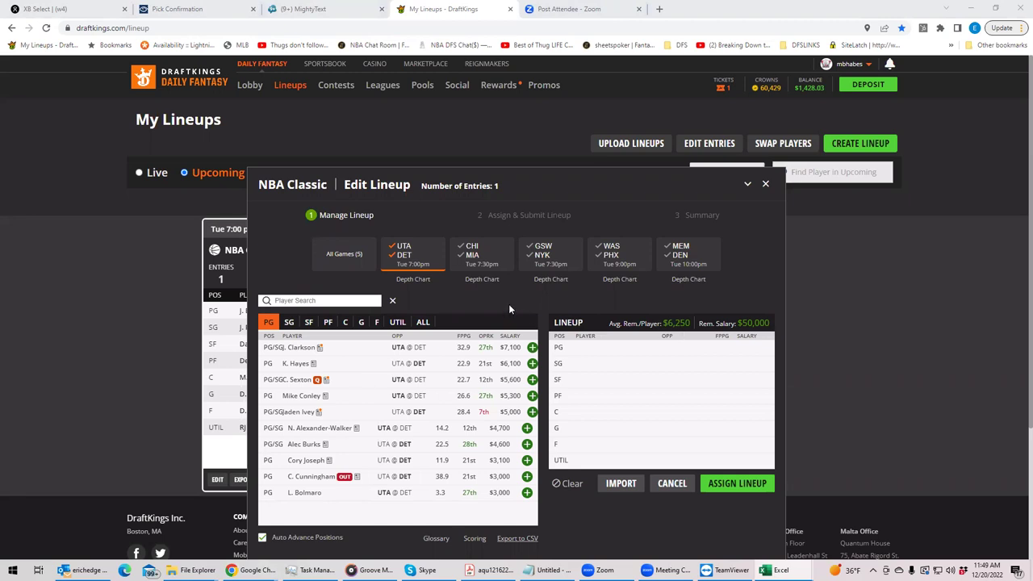
Filter the pool to Detroit players, and add Jaden Ivey at SG and Jalen Duren at C
left_click(393, 248)
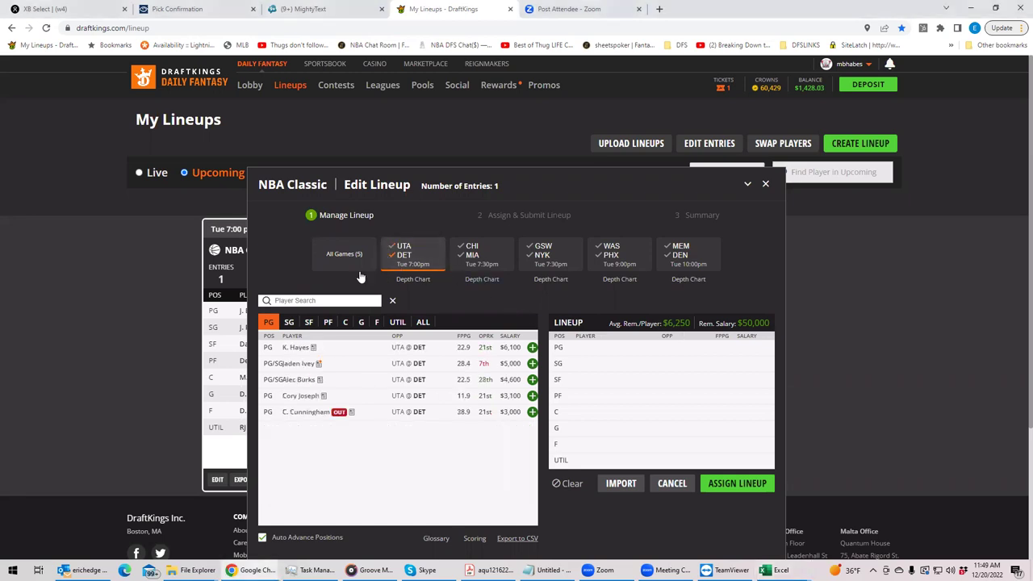
left_click(289, 322)
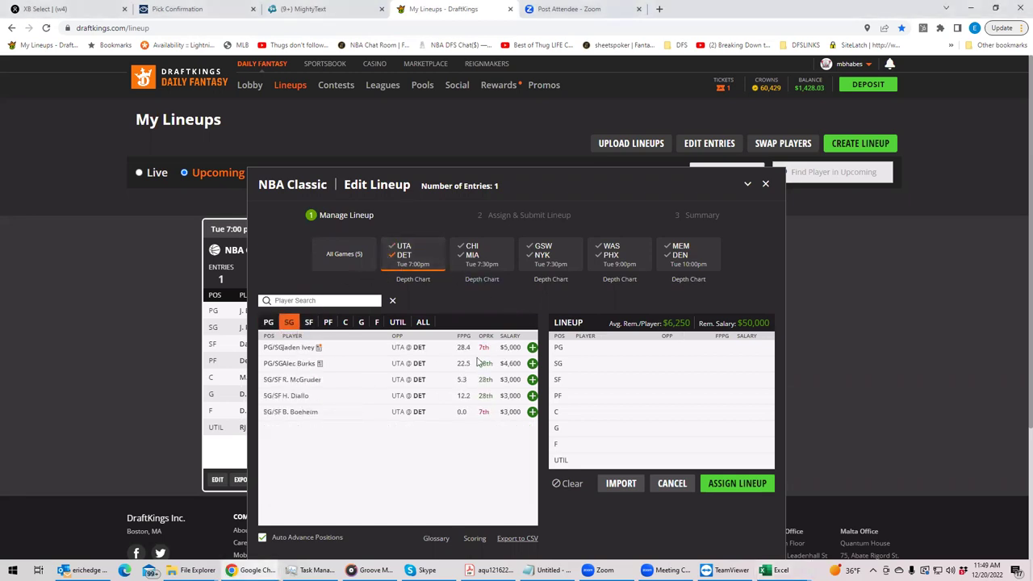
left_click(532, 348)
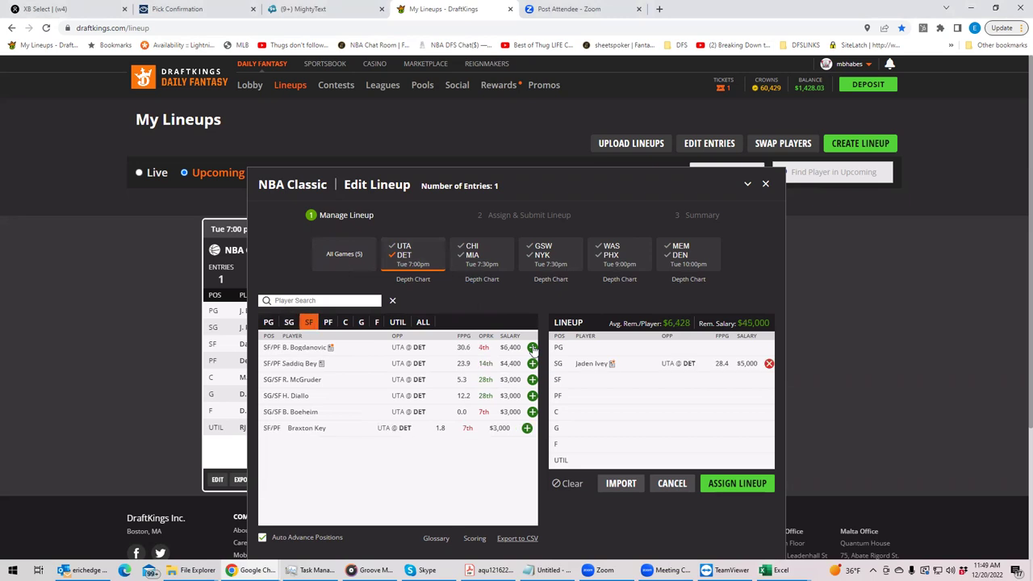
left_click(346, 322)
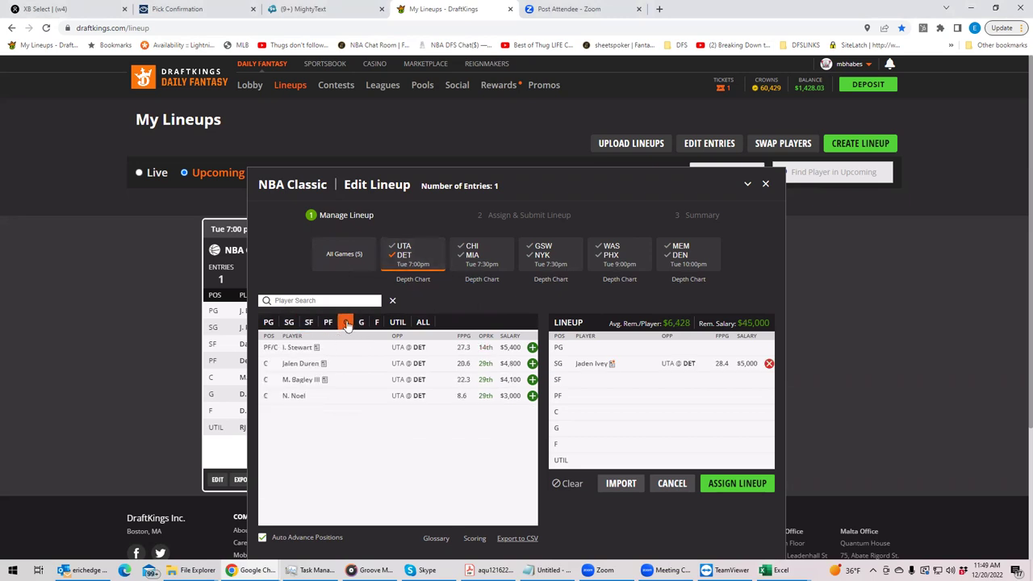
left_click(532, 364)
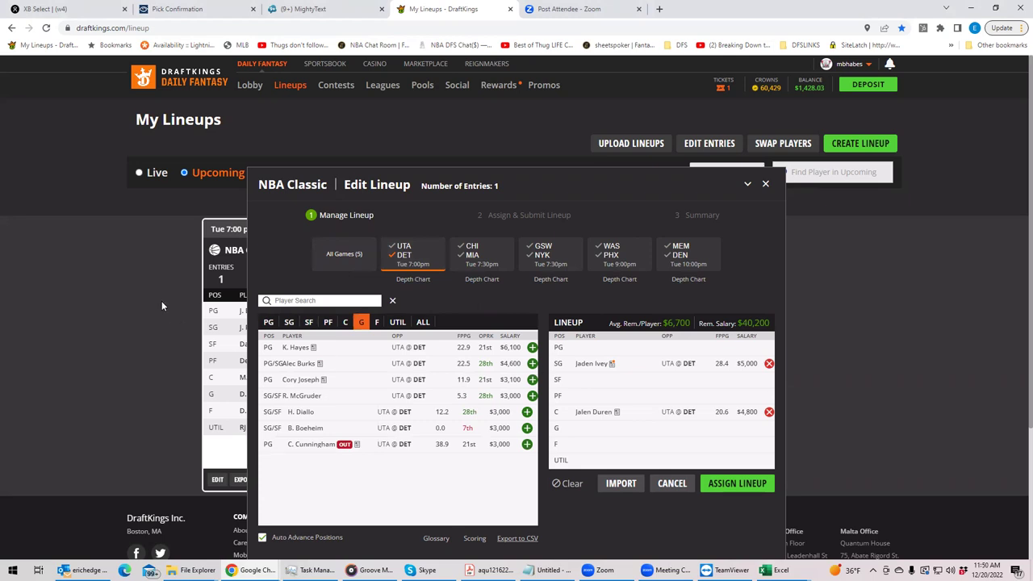
Add Detroit shooting guard Alec Burks to the lineup
left_click(291, 324)
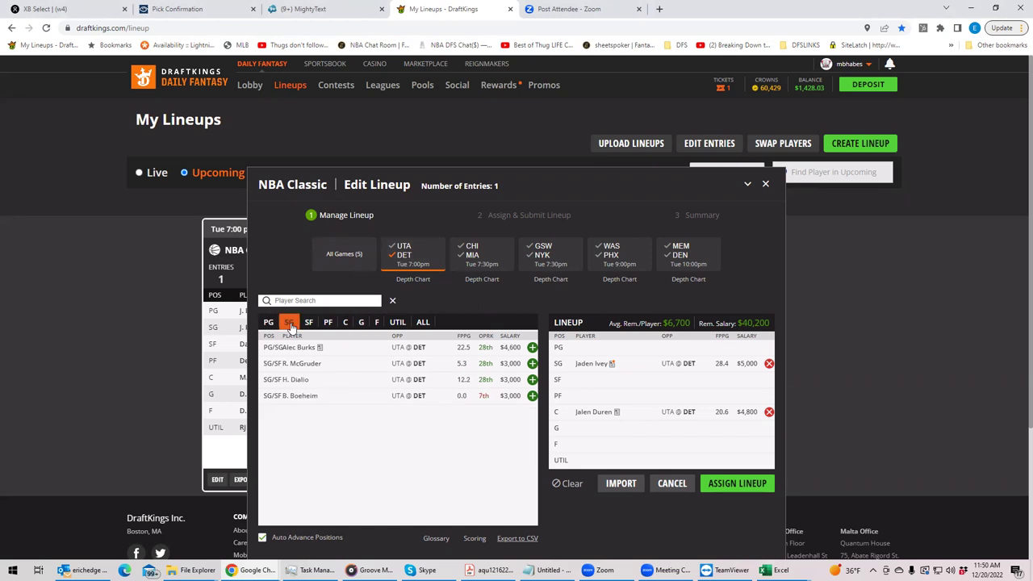
left_click(532, 347)
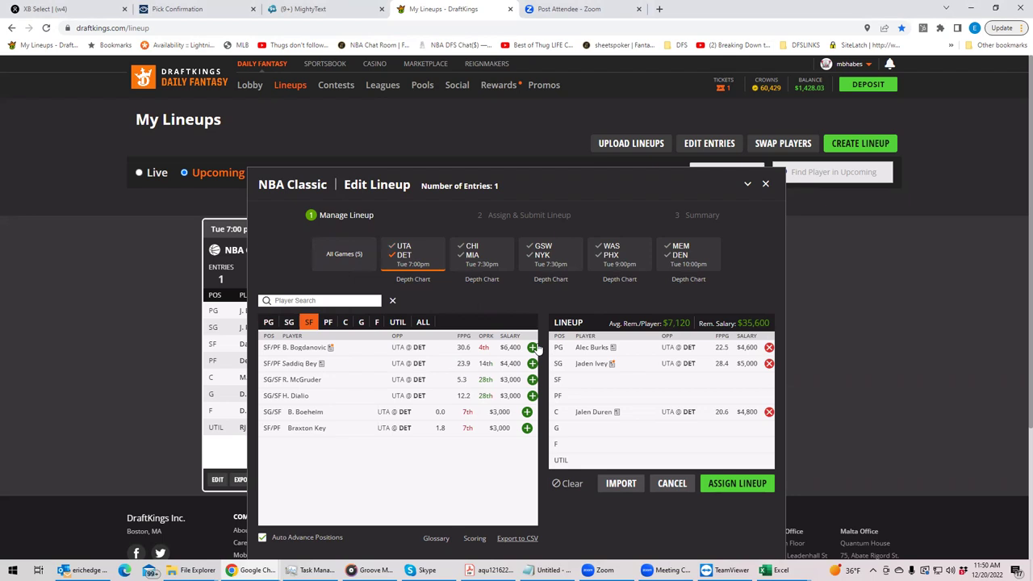
Review Jaden Ivey's game log from the lineup
left_click(593, 367)
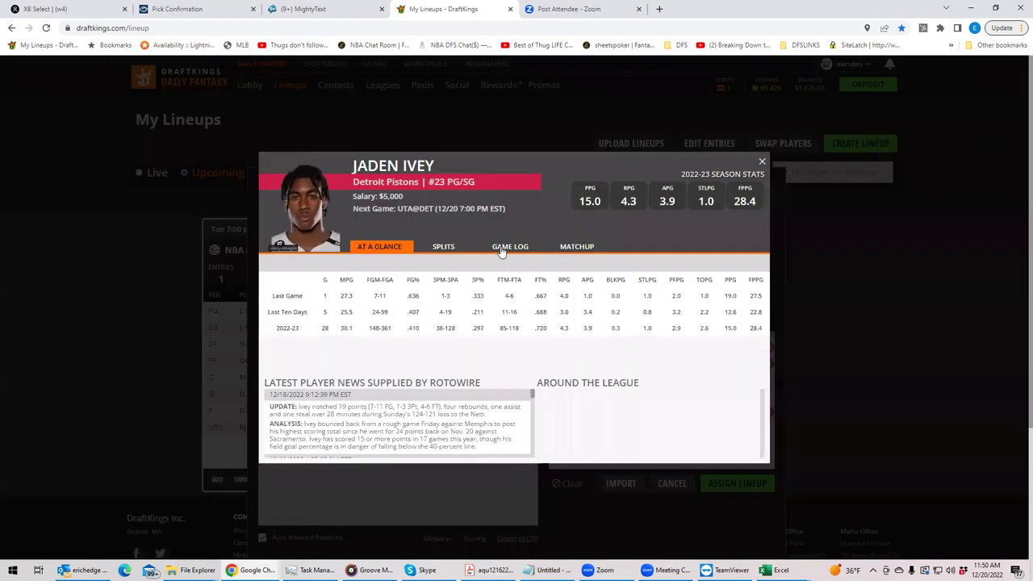
left_click(500, 251)
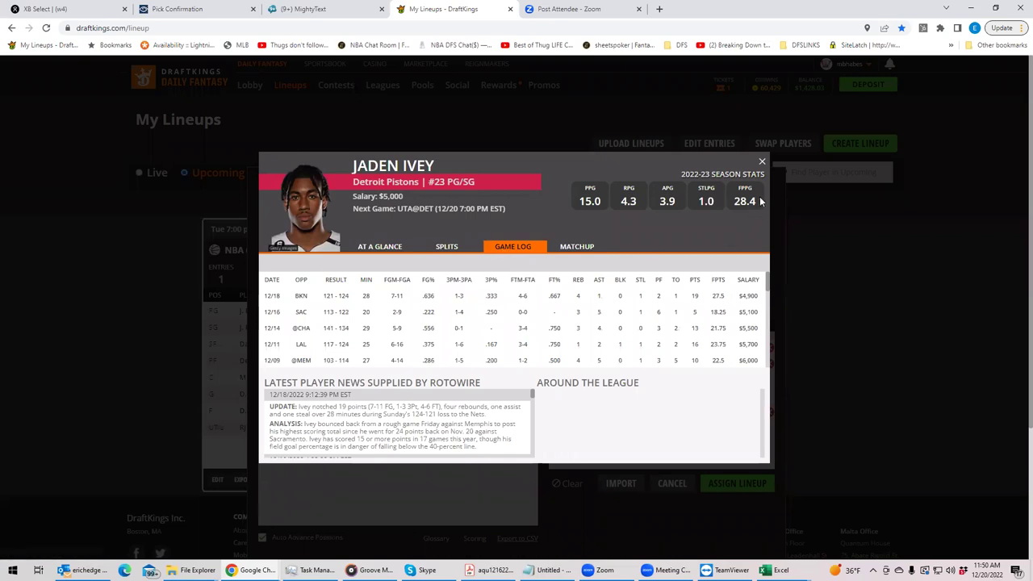
left_click(763, 164)
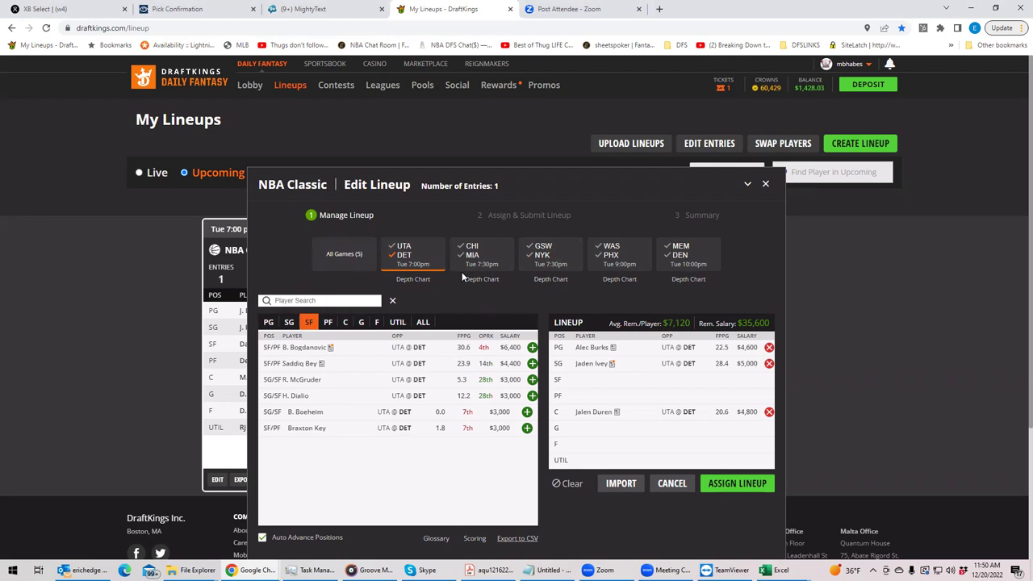
Check Alec Burks's game log and remove him from the lineup's PG slot
left_click(589, 347)
left_click(496, 248)
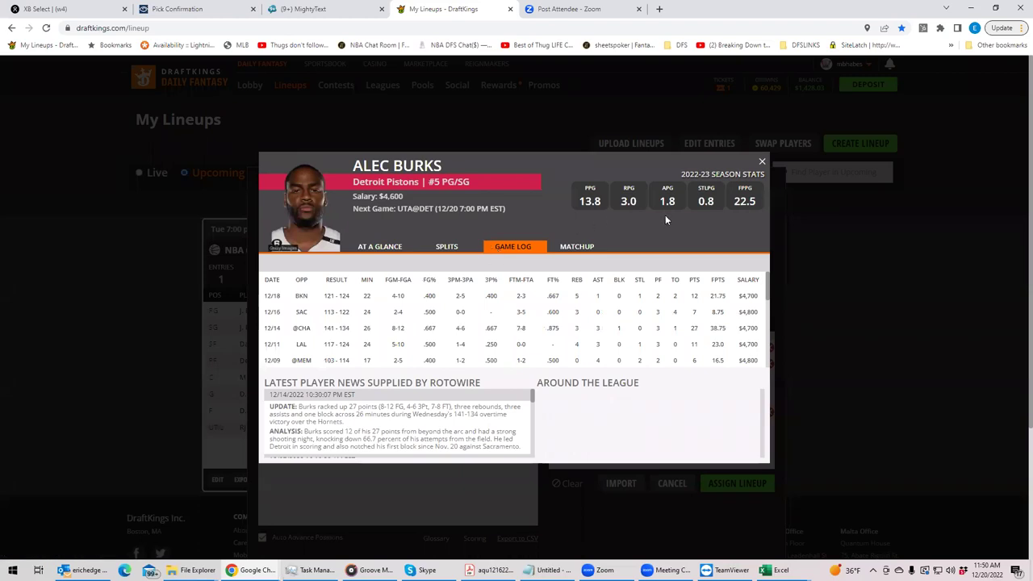
left_click(761, 161)
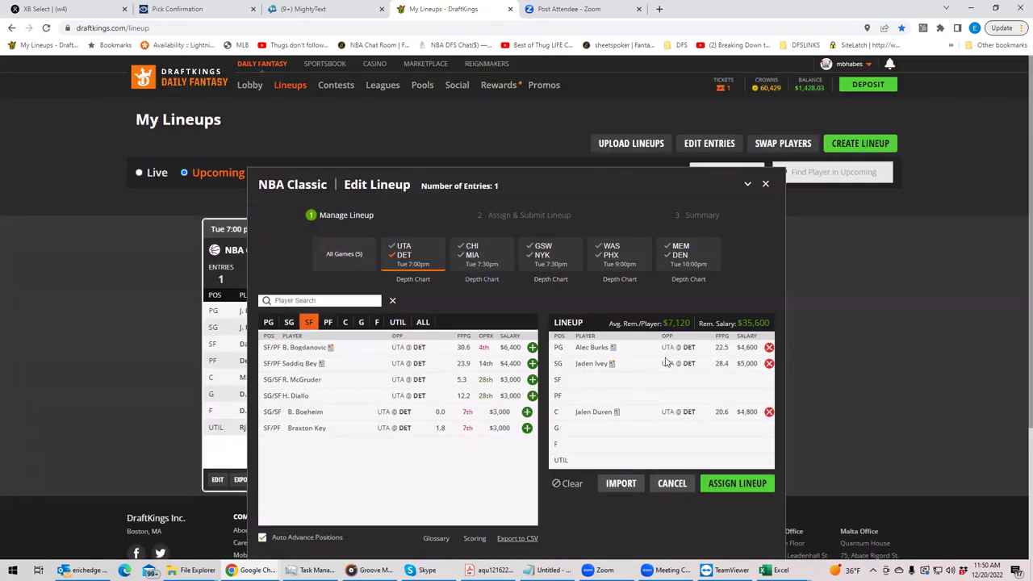
left_click(769, 348)
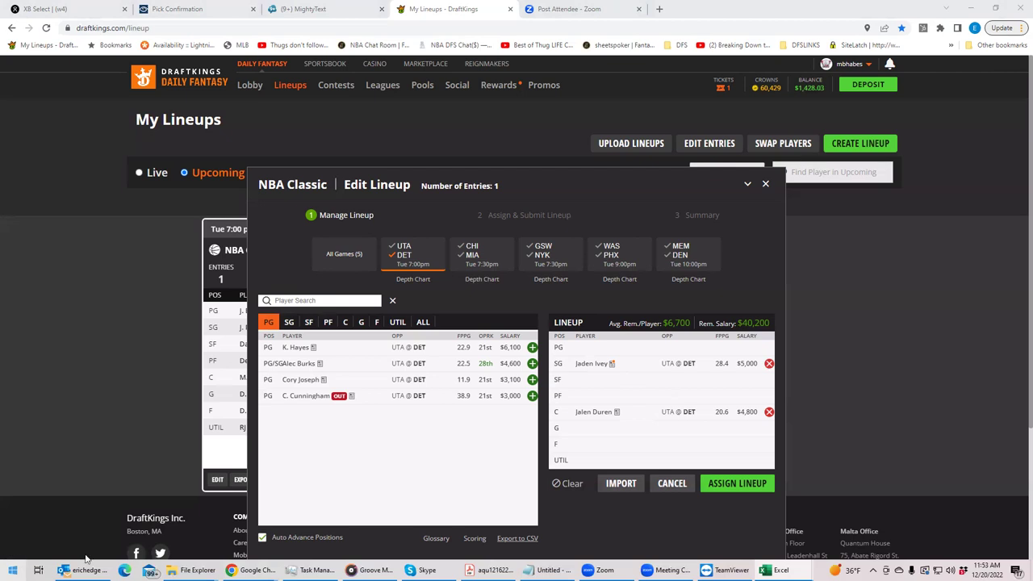
Limit the point guard pool to the CHI–MIA game and review Kyle Lowry's game log
left_click(477, 257)
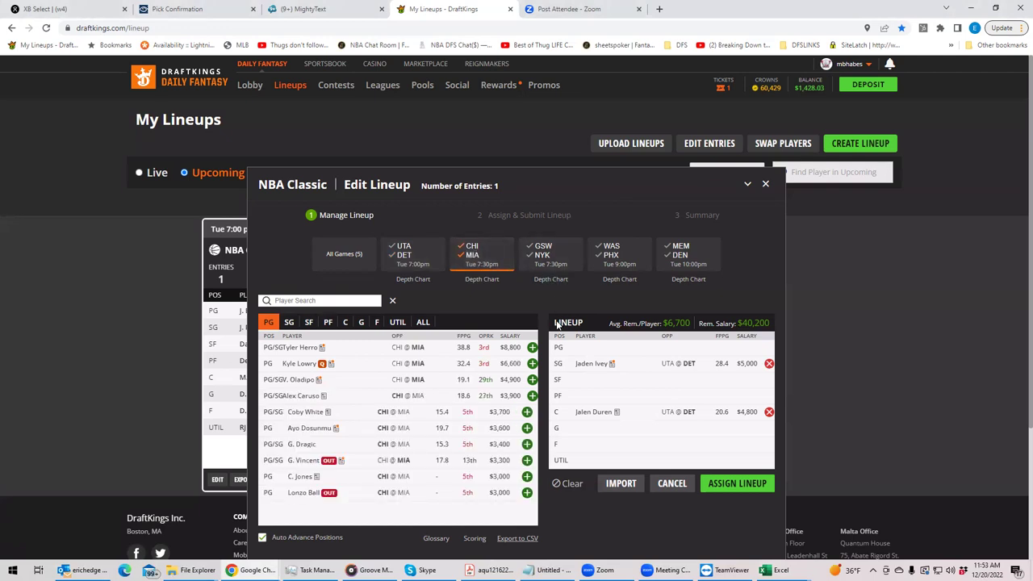
left_click(303, 363)
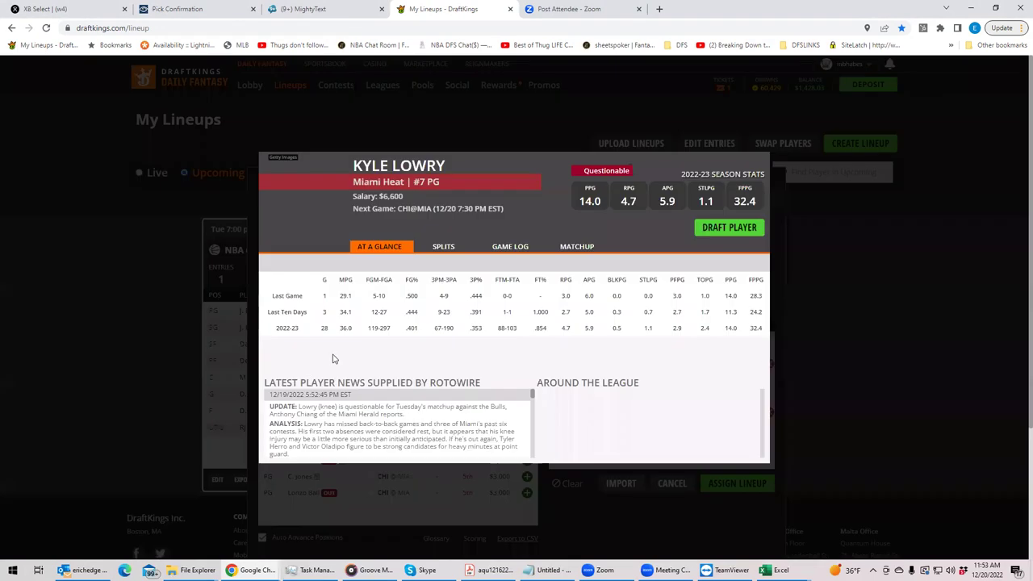
left_click(506, 248)
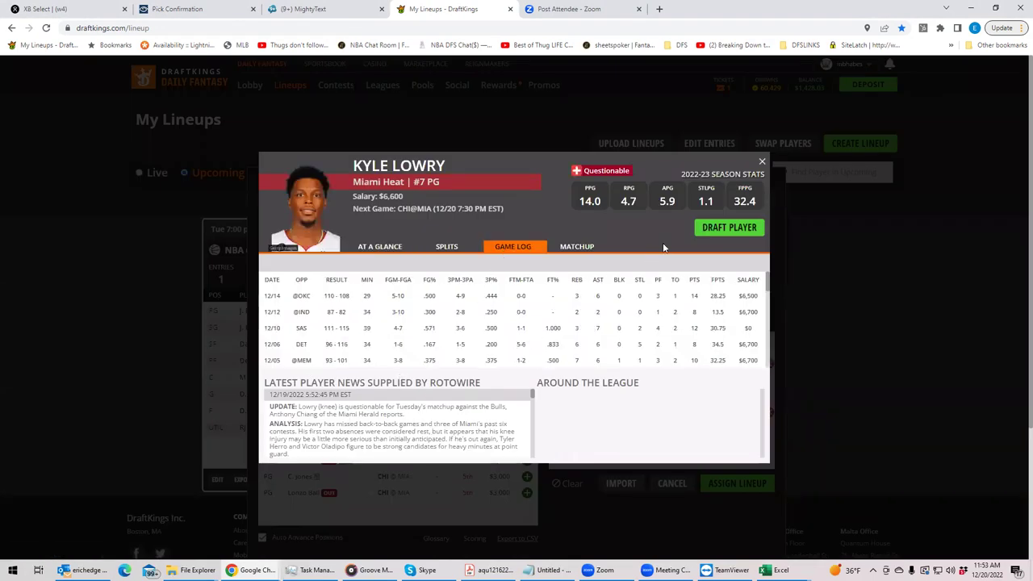
left_click(762, 164)
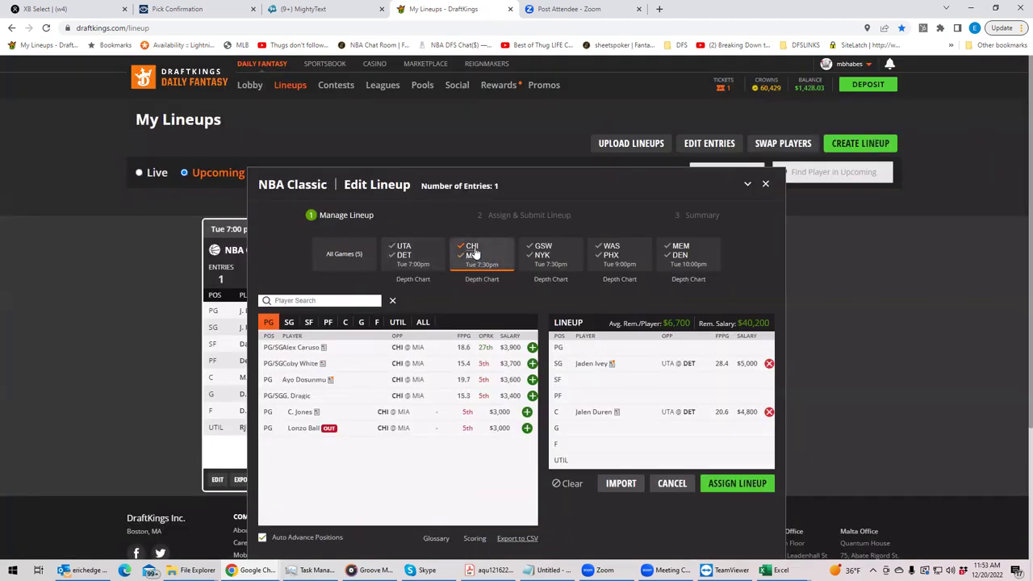
Narrow the point guards to Miami players only and review Victor Oladipo's game log
left_click(475, 255)
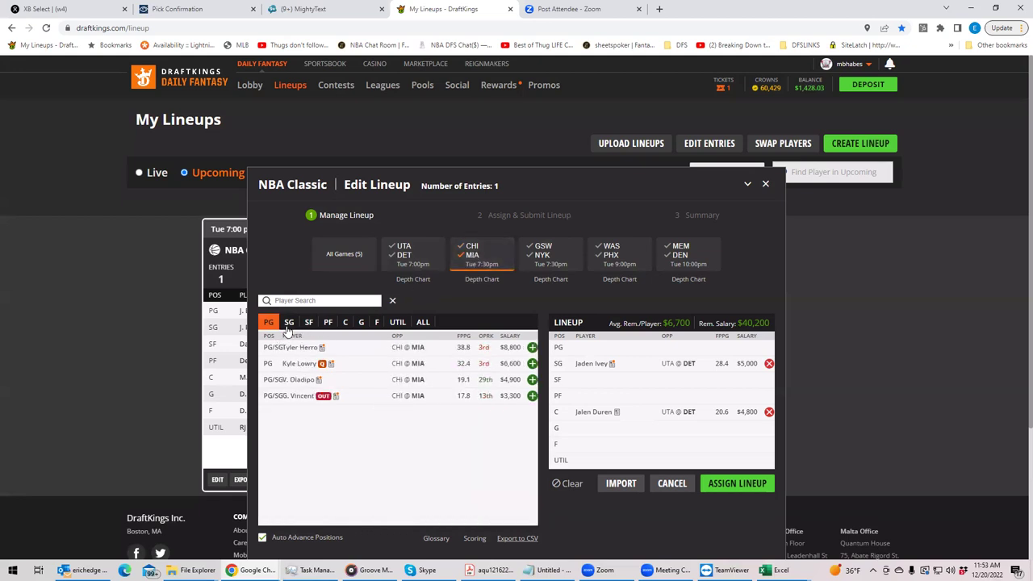
left_click(293, 386)
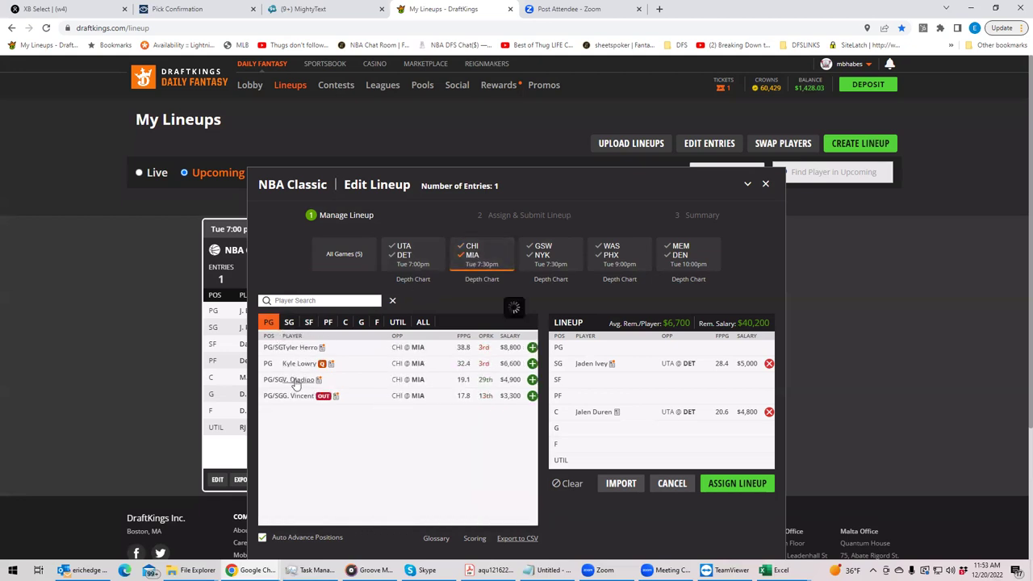
left_click(502, 249)
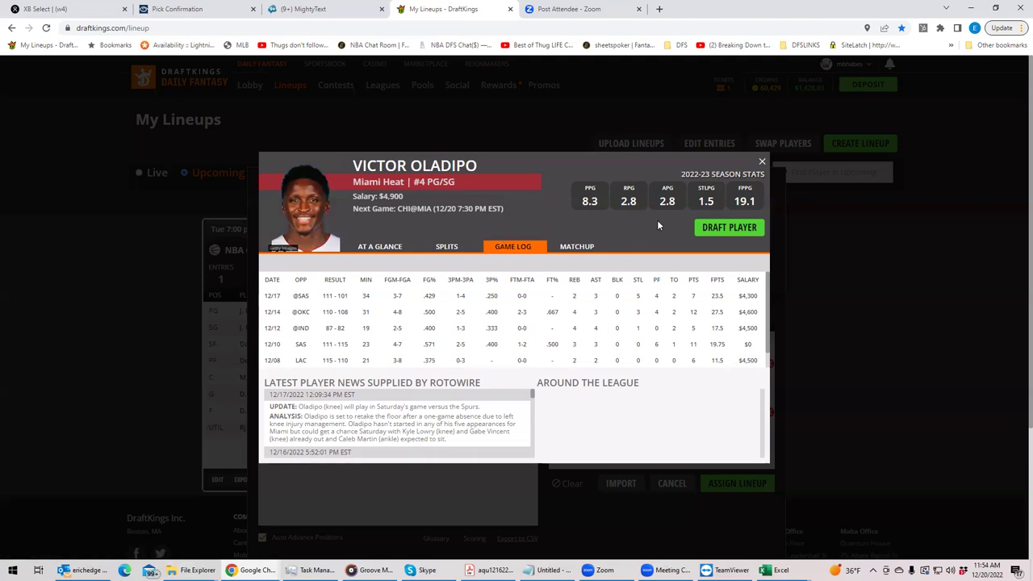
key("Escape")
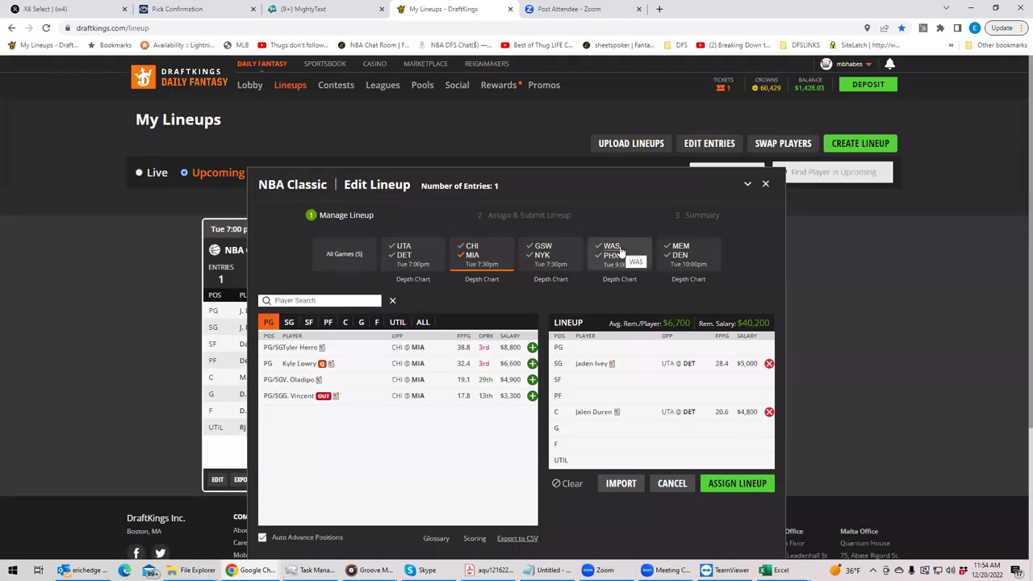
Browse the shooting guards and small forwards across all games, and narrow the small forwards to Miami
left_click(474, 259)
left_click(474, 259)
left_click(469, 259)
left_click(289, 324)
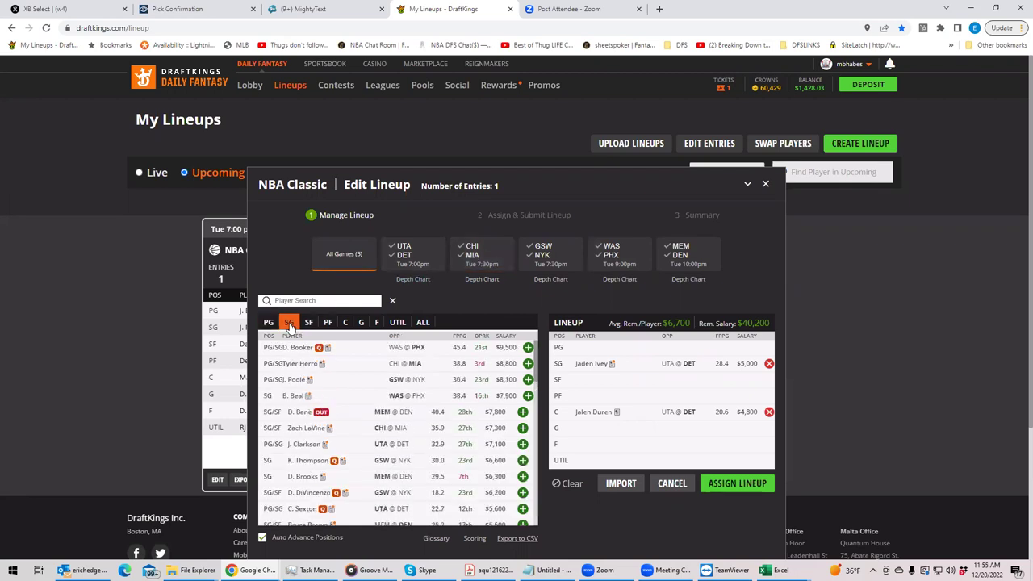
left_click(310, 323)
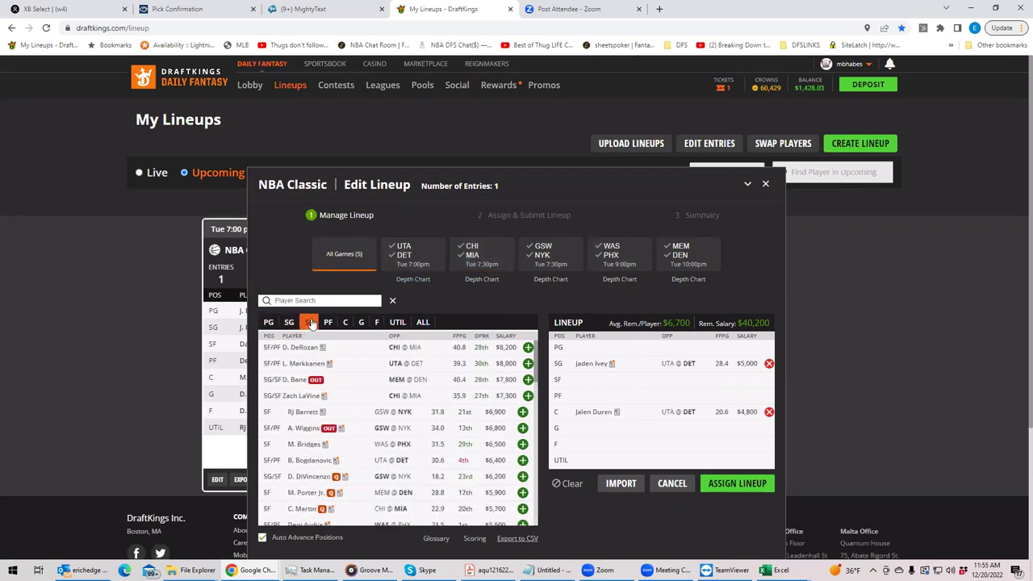
left_click(460, 263)
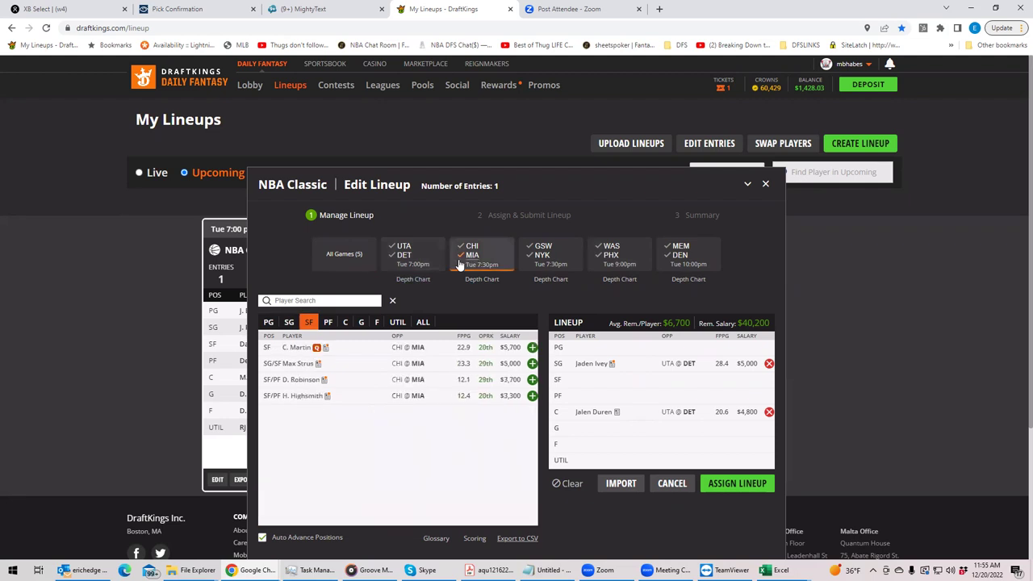
List Miami's power forwards and review Jimmy Butler's game log
left_click(326, 323)
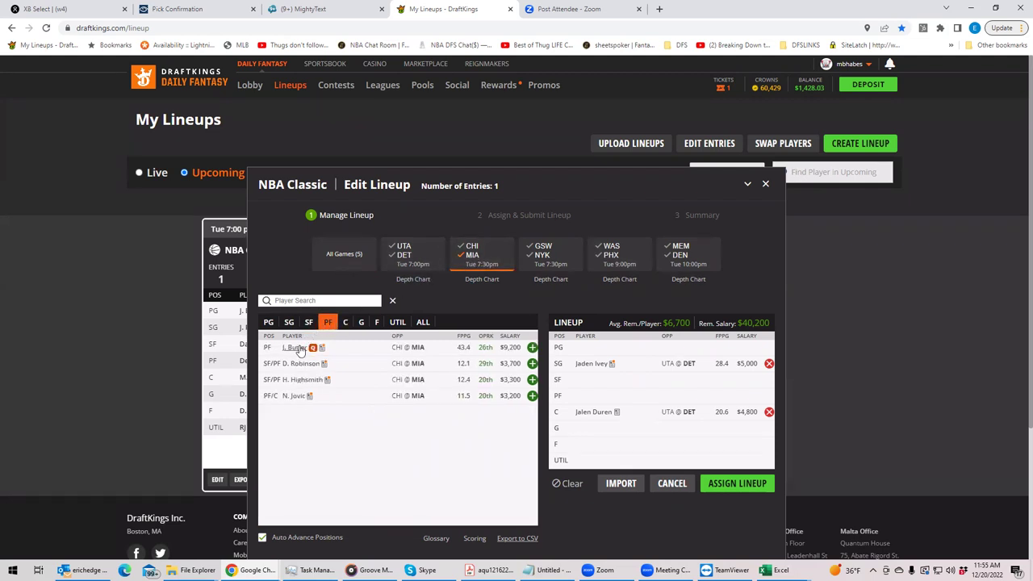
left_click(302, 347)
left_click(496, 247)
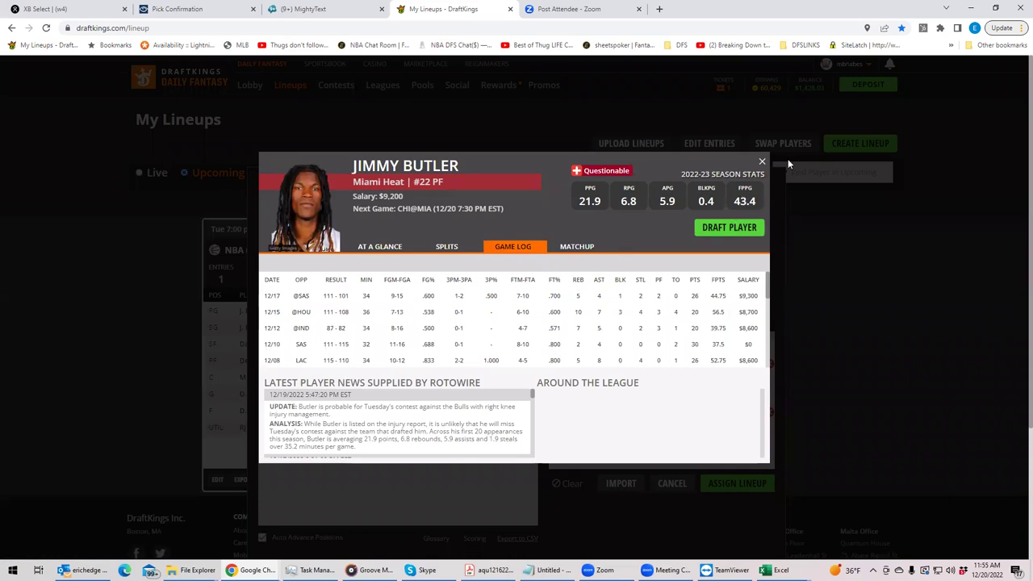
left_click(762, 161)
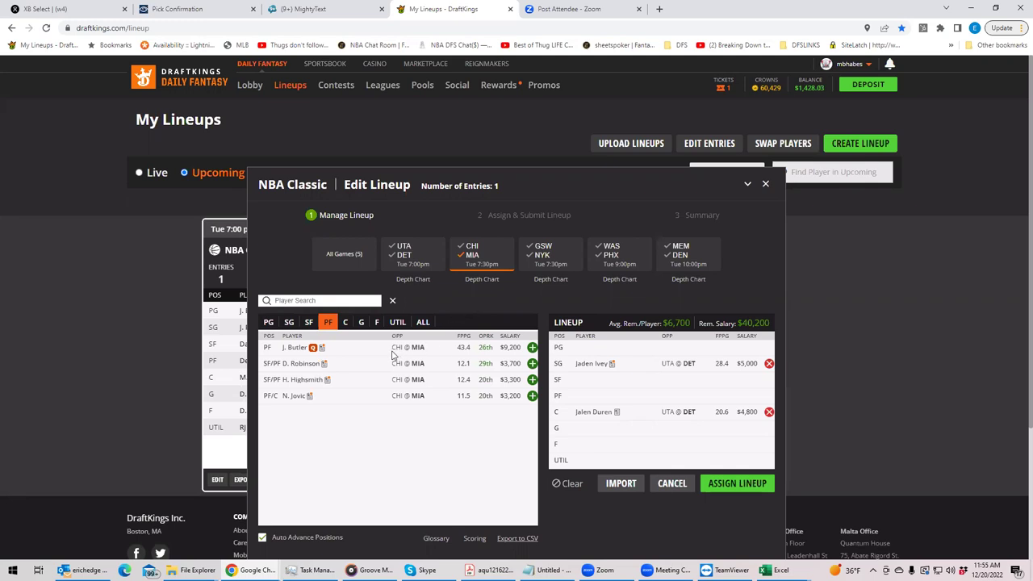
Compare the Miami and Chicago centers, and return the center list to all games
left_click(346, 322)
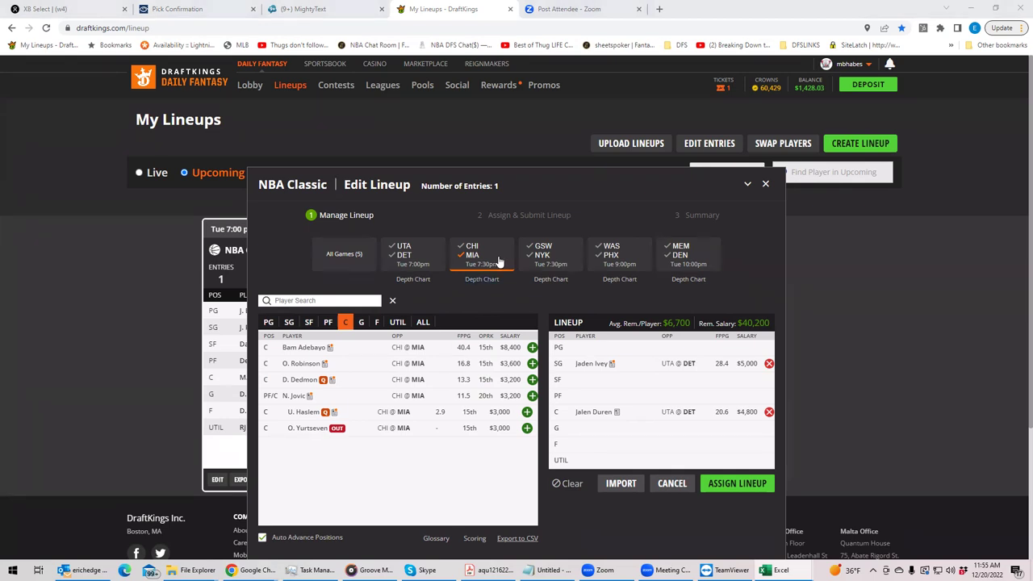
left_click(468, 256)
left_click(471, 255)
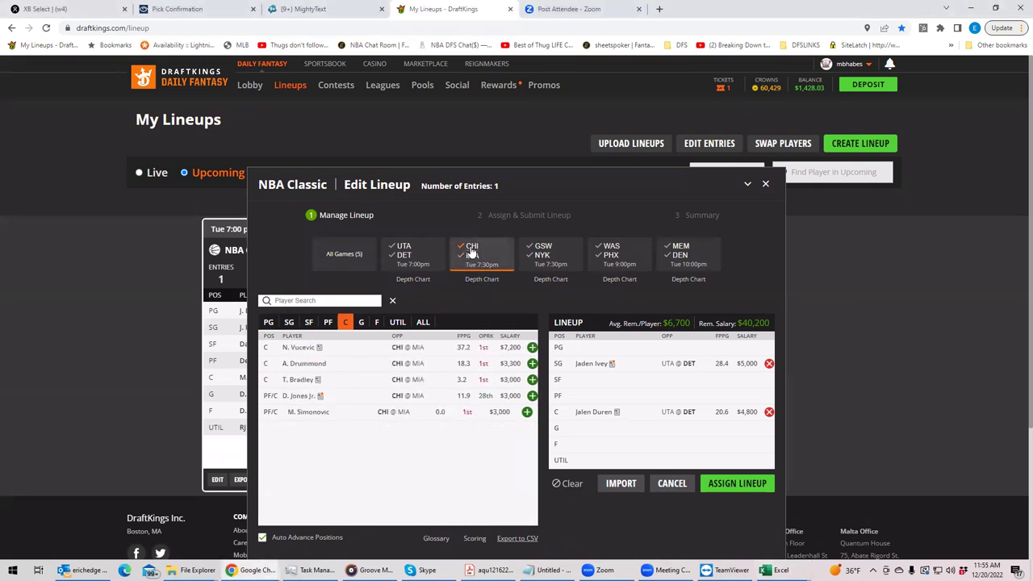
left_click(471, 255)
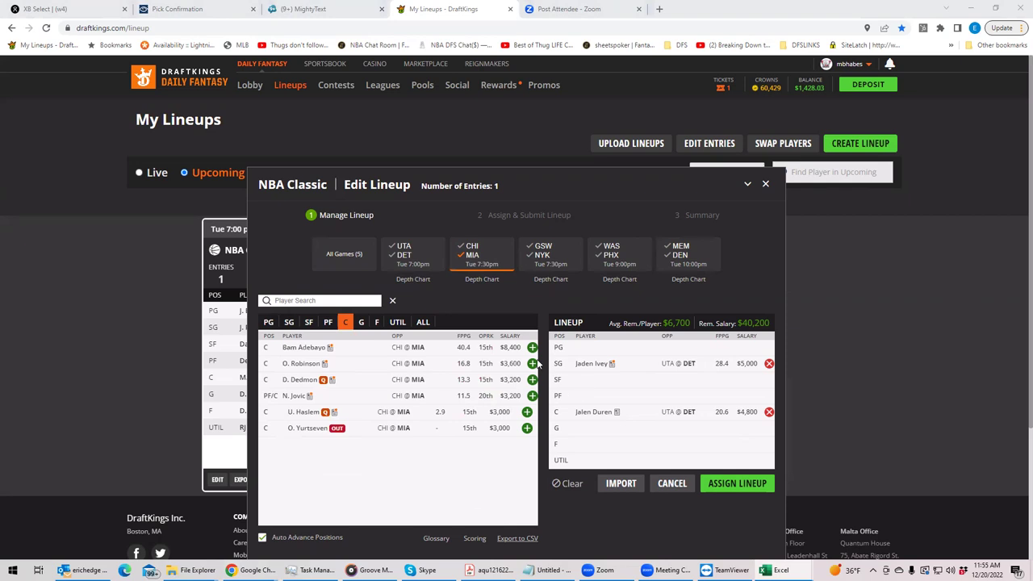
left_click(473, 255)
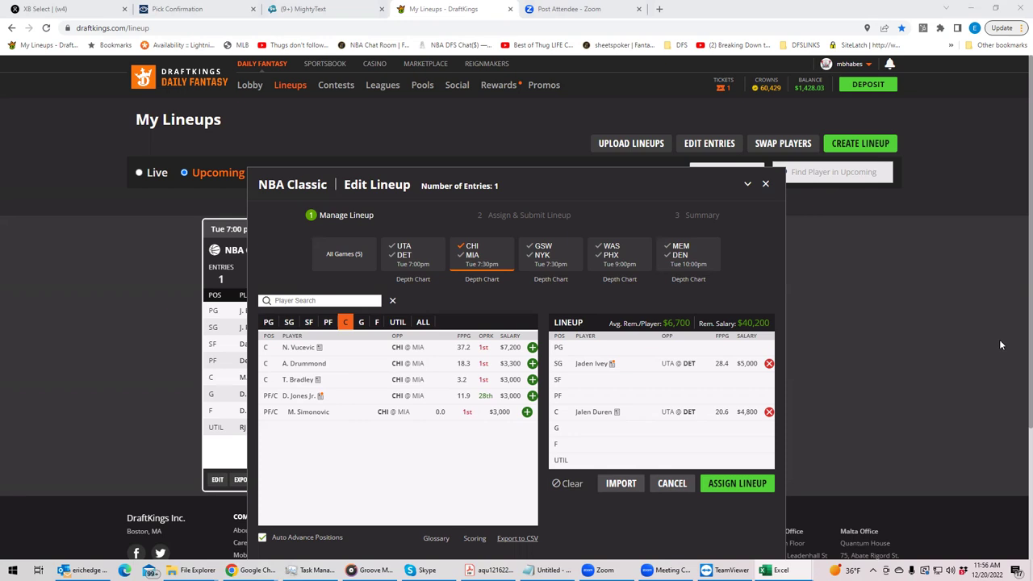
left_click(470, 252)
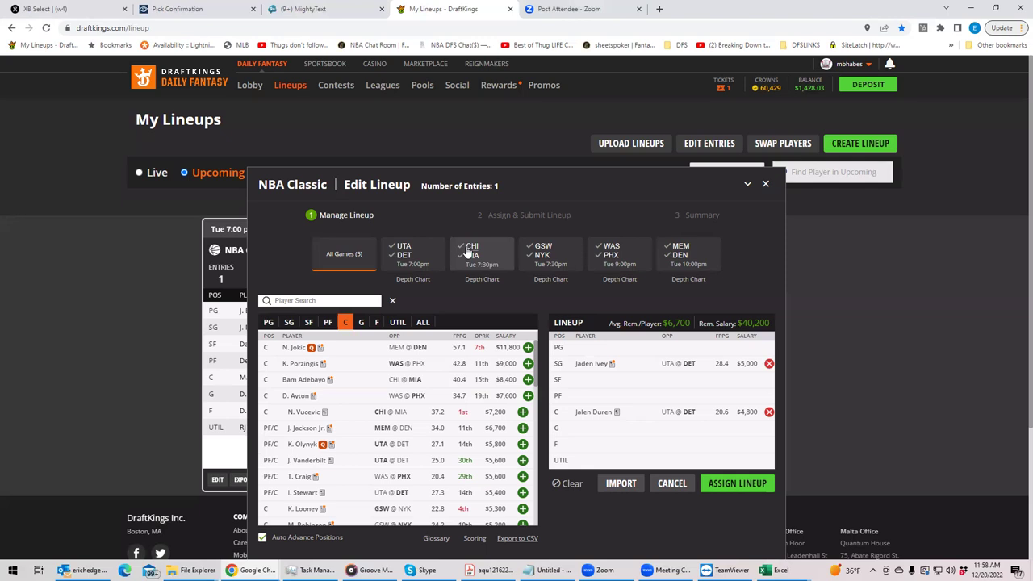
List New York's centers, and narrow the point guards to Golden State only
left_click(544, 257)
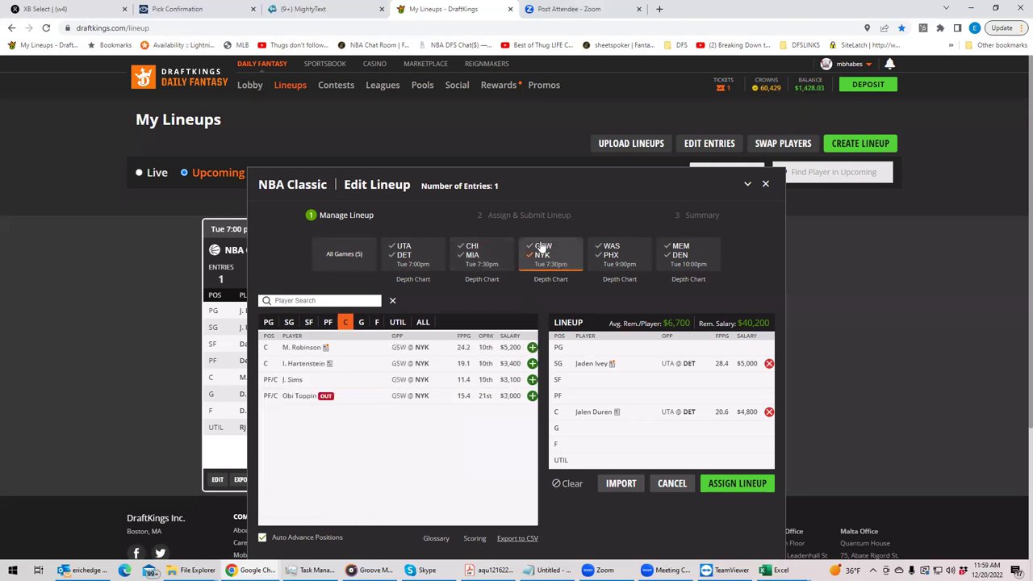
left_click(268, 323)
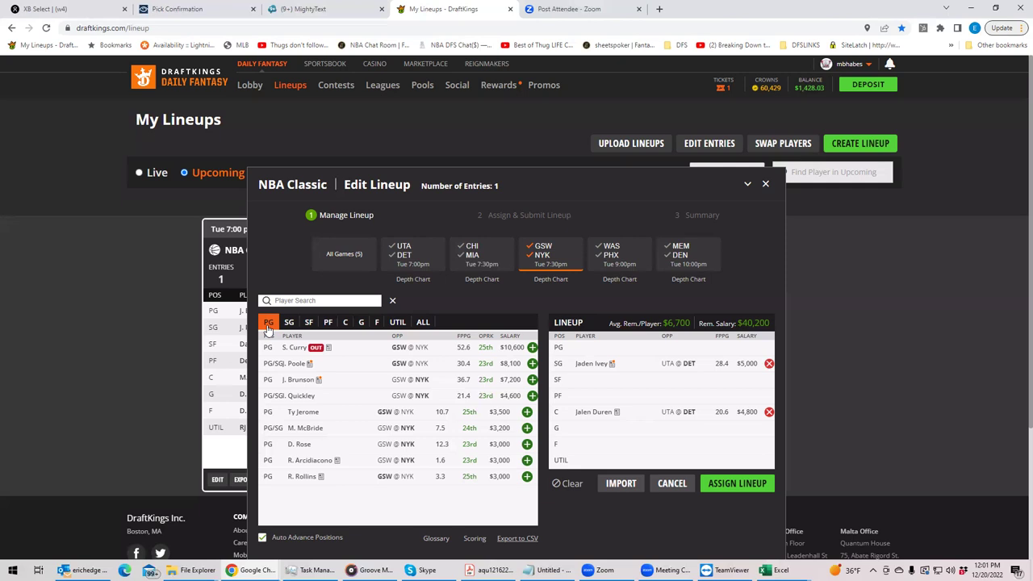
left_click(543, 256)
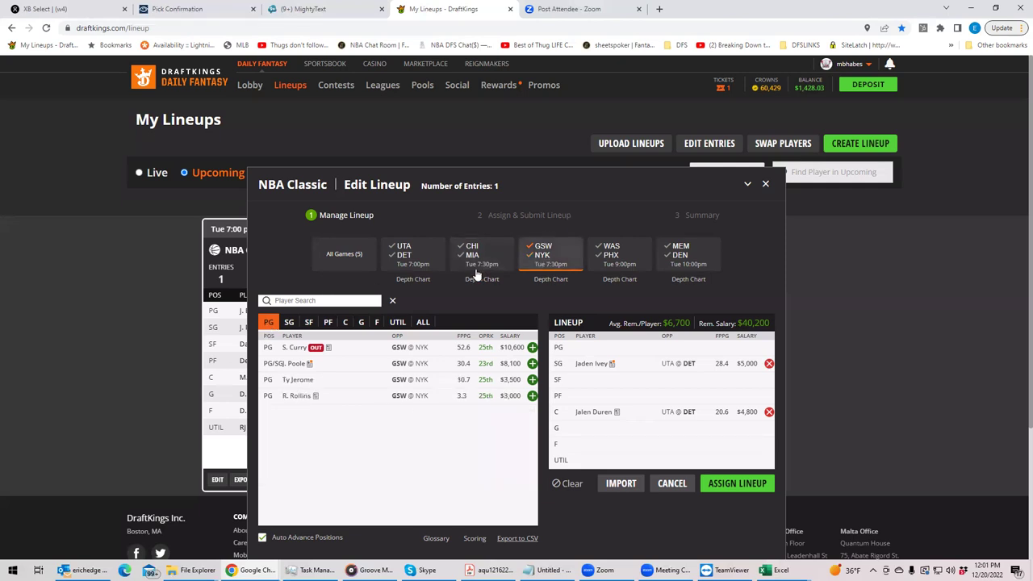
List Golden State's shooting guards and review Donte DiVincenzo's profile and Moses Moody's game log
left_click(290, 323)
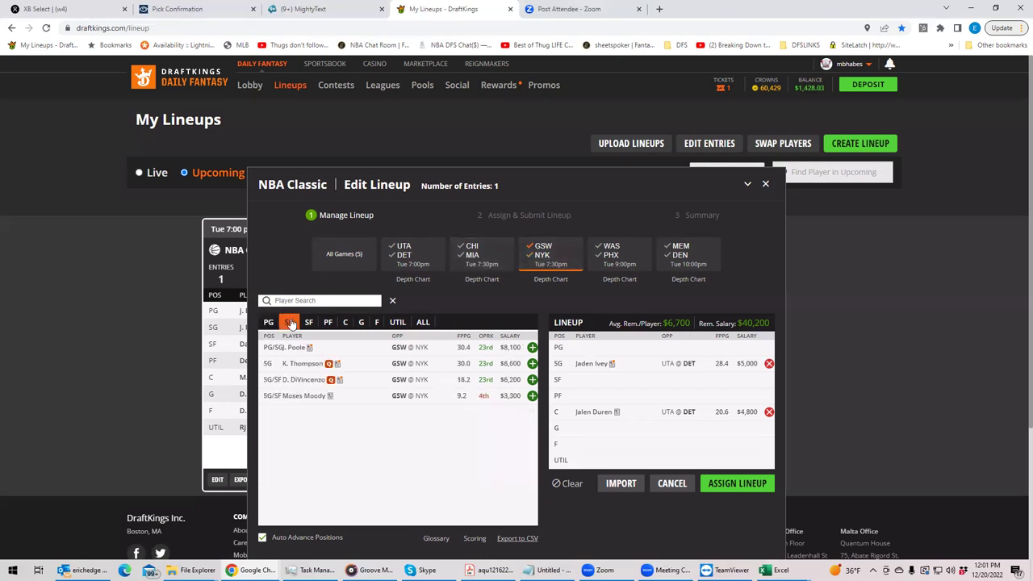
left_click(305, 379)
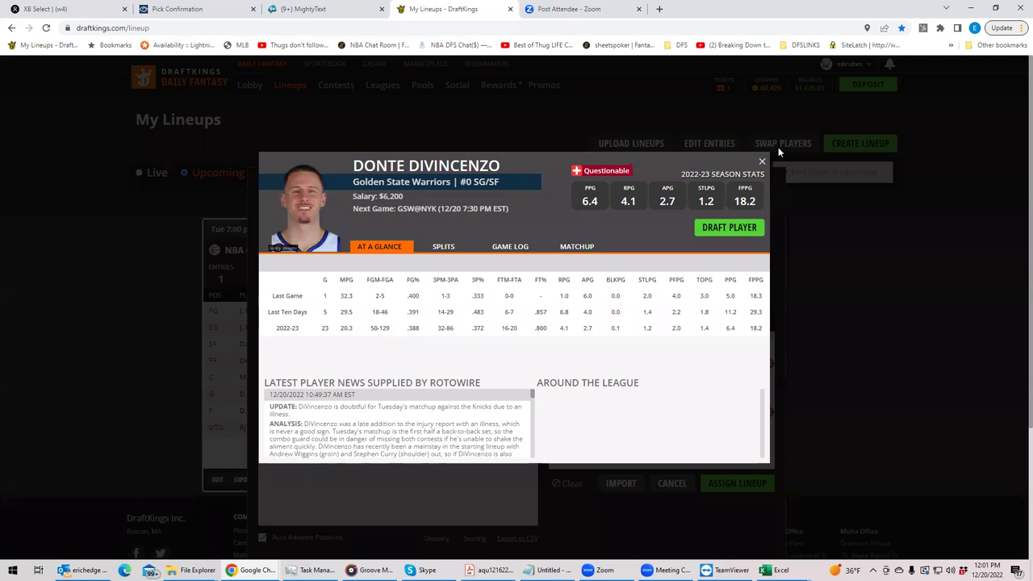
left_click(761, 164)
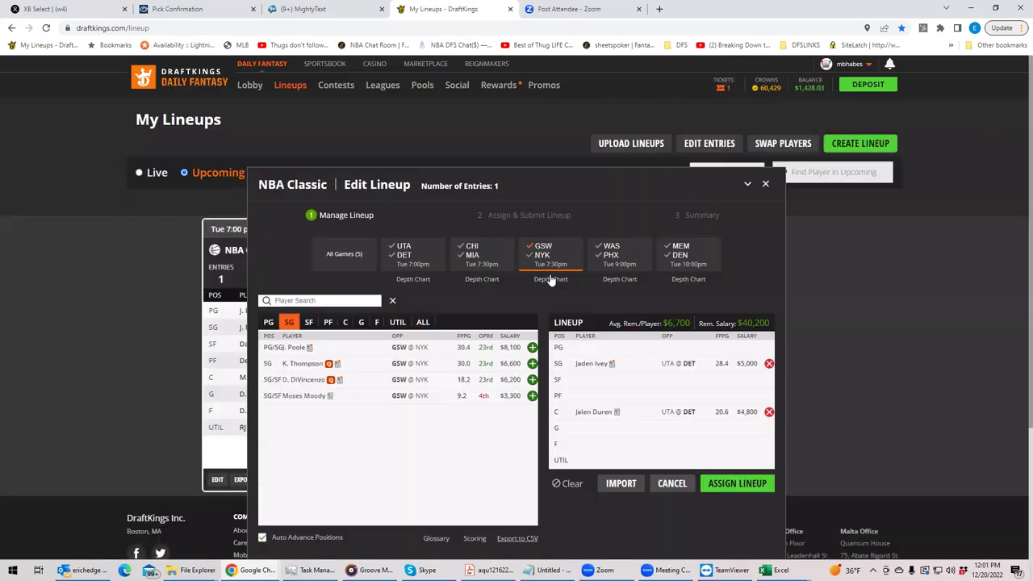
left_click(313, 397)
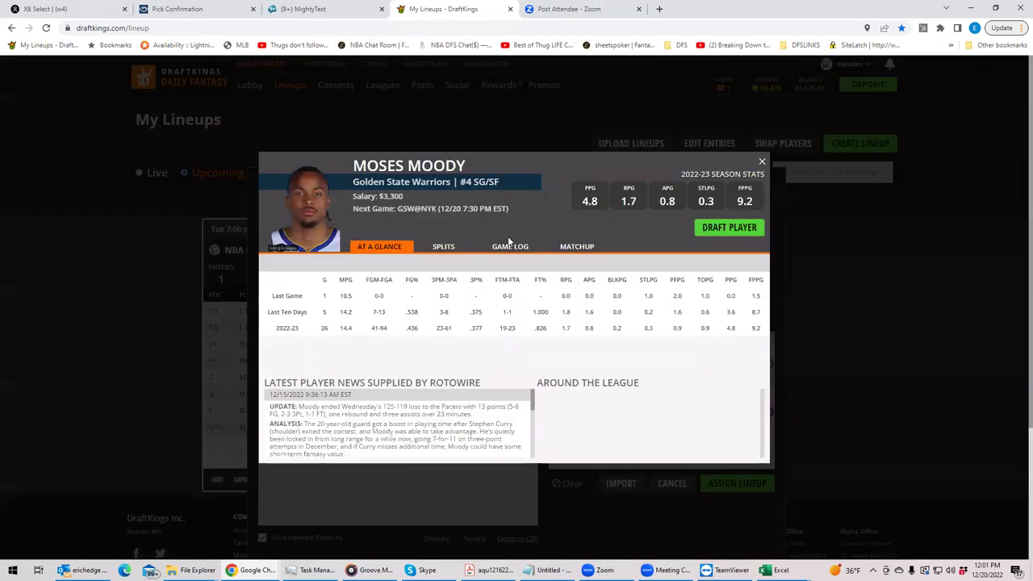
left_click(500, 247)
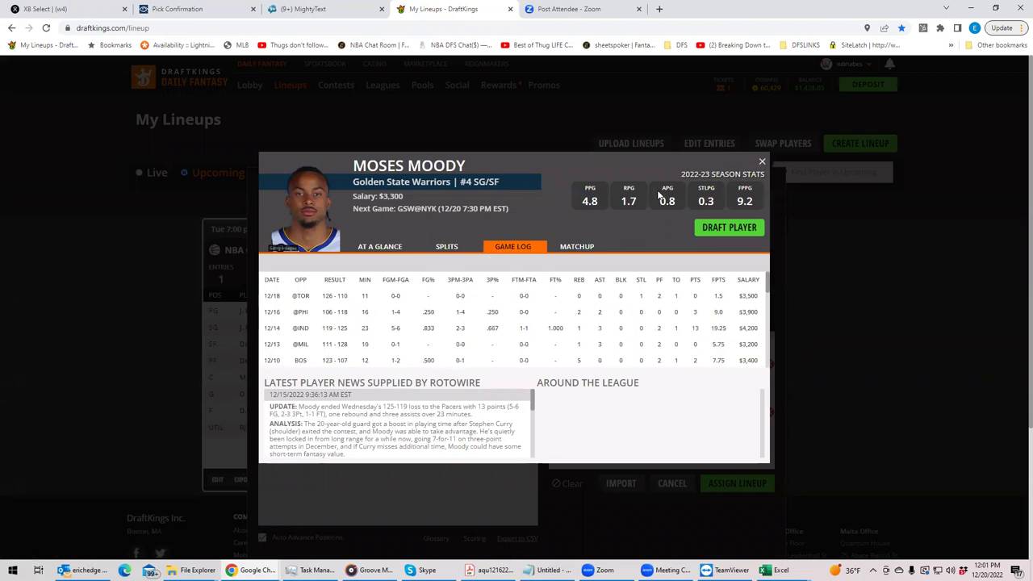
left_click(761, 163)
Return the shooting guard list to all games and review Klay Thompson's game log
left_click(544, 244)
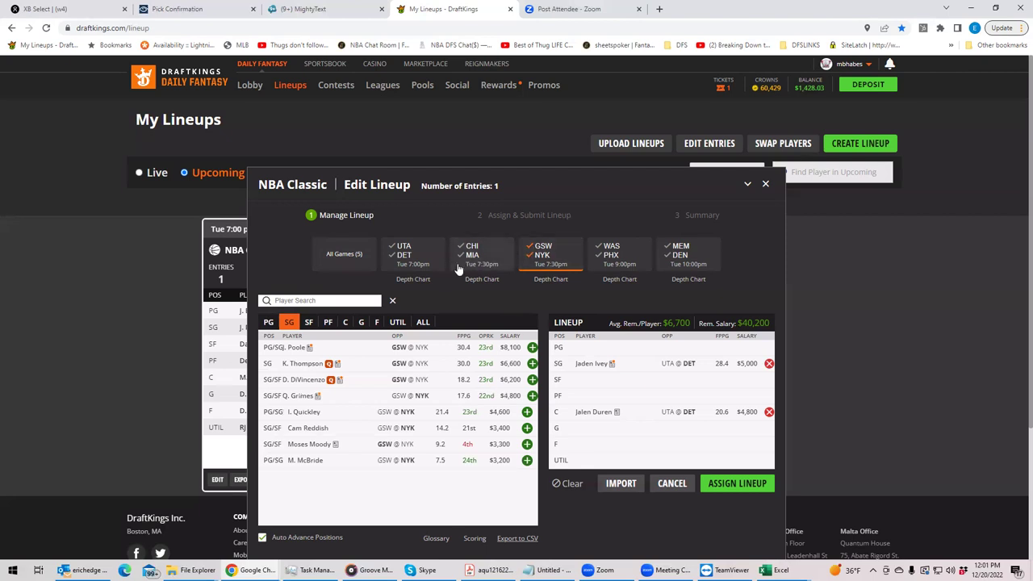
left_click(543, 253)
left_click(543, 252)
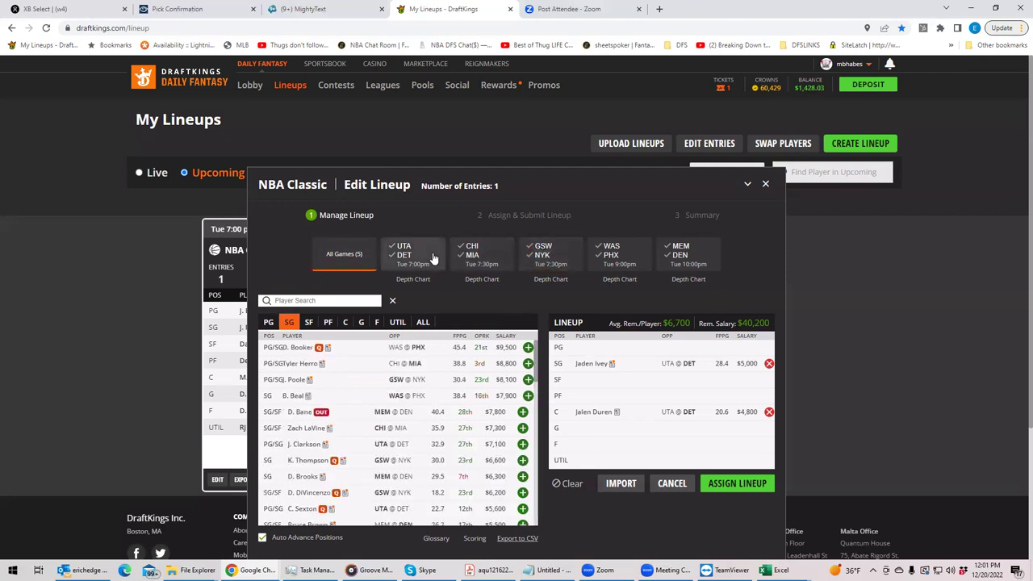
left_click(611, 250)
left_click(614, 251)
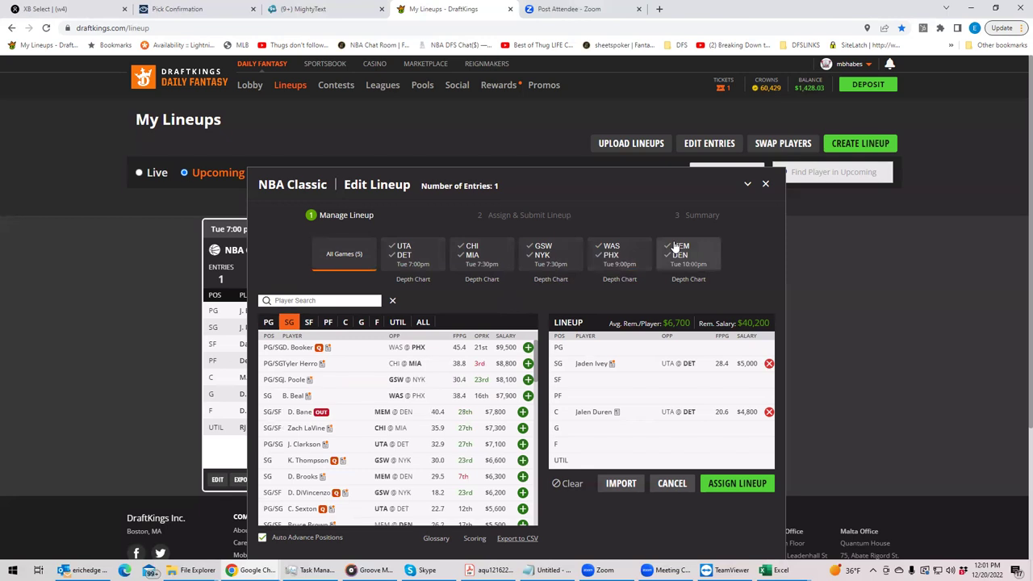
left_click(309, 460)
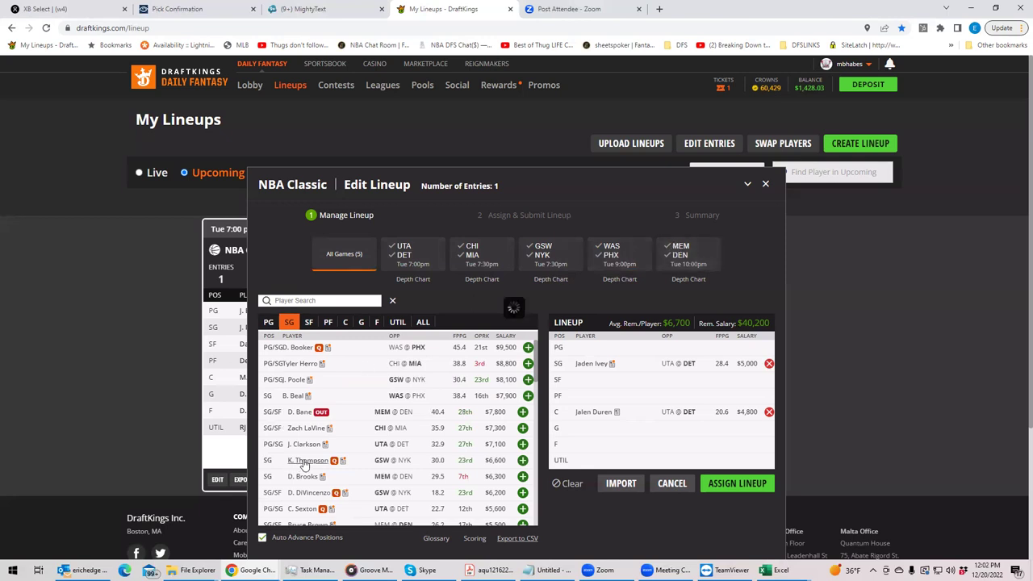
left_click(496, 249)
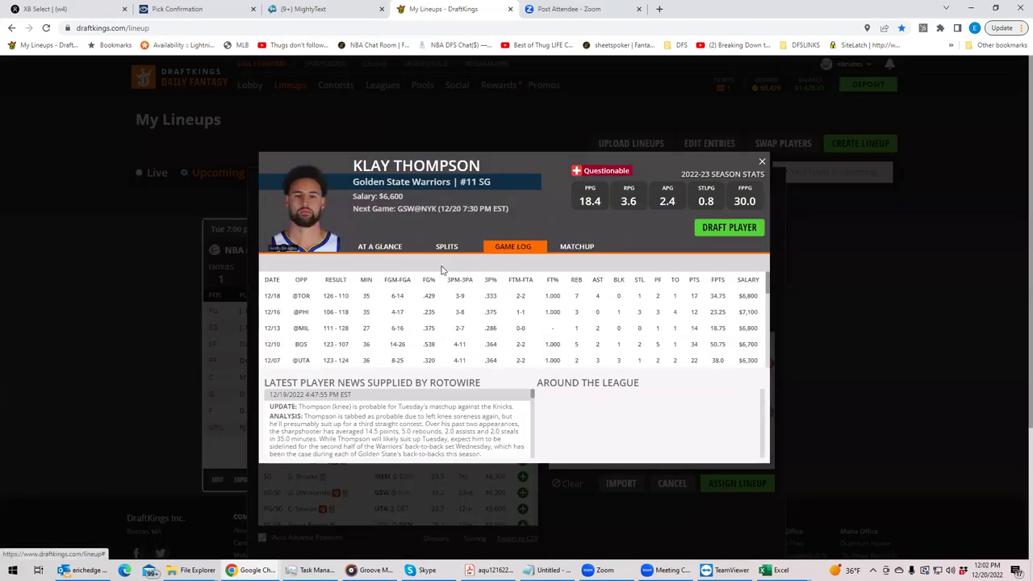
left_click(761, 162)
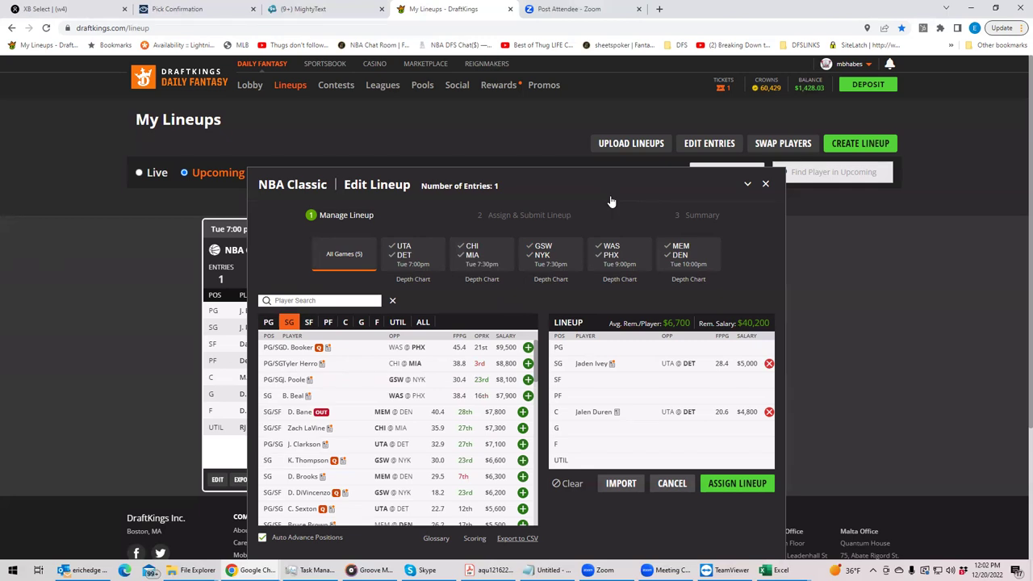
List Golden State's power forwards and review Draymond Green's game log
left_click(551, 255)
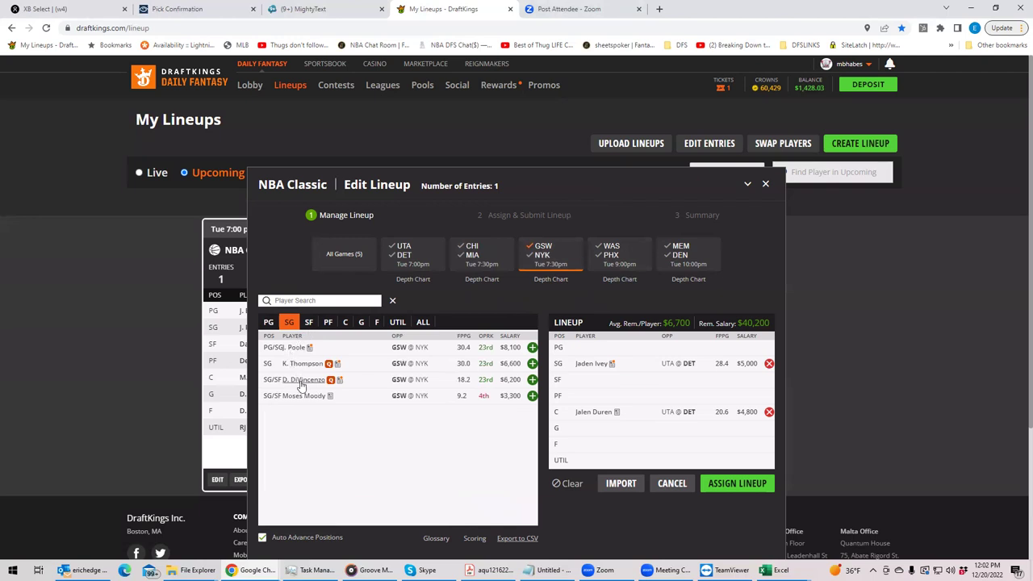
left_click(327, 323)
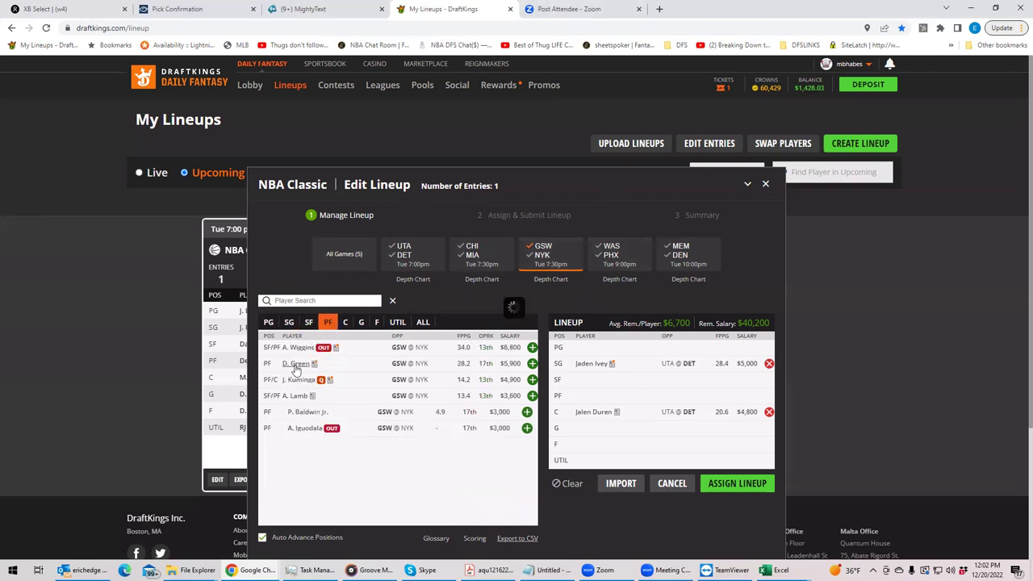
left_click(296, 363)
left_click(511, 245)
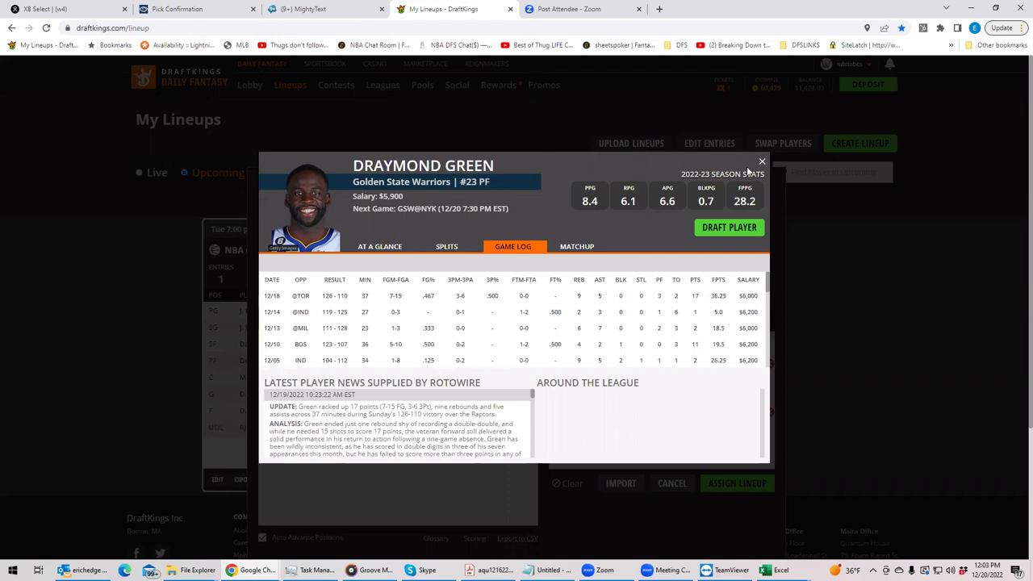
key("Escape")
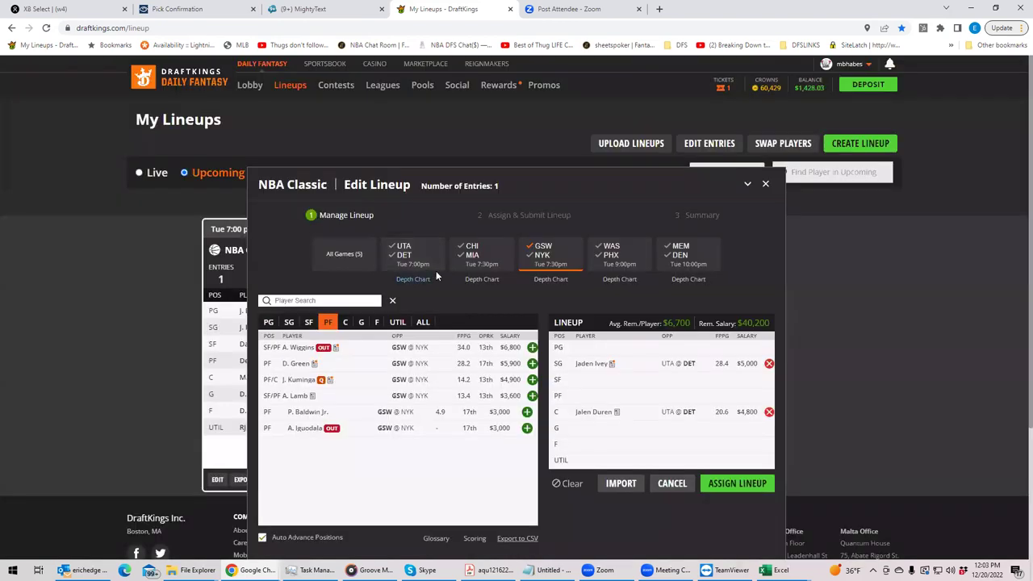
Review Jonathan Kuminga's game log from Golden State's power forwards
left_click(294, 382)
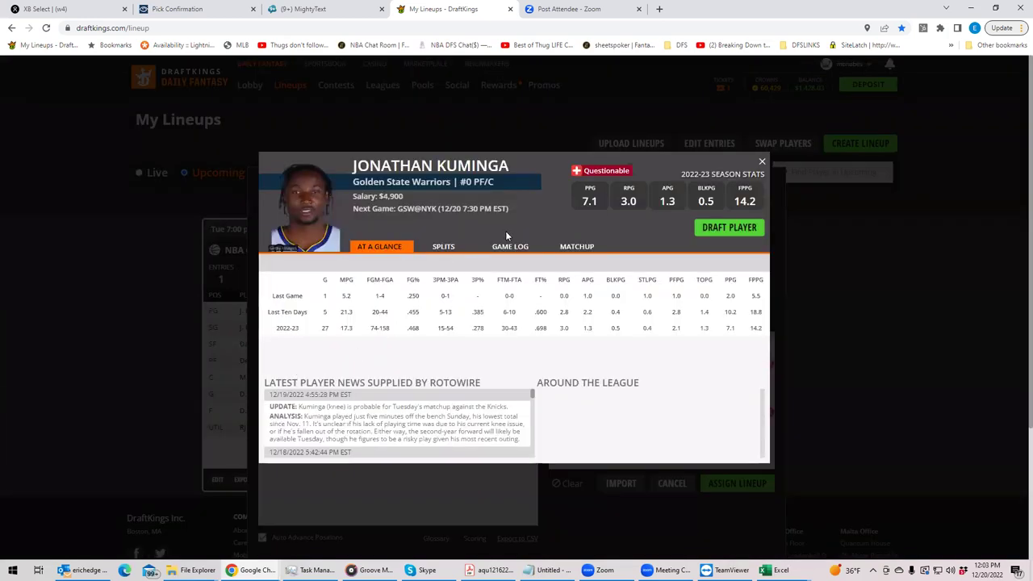
left_click(509, 248)
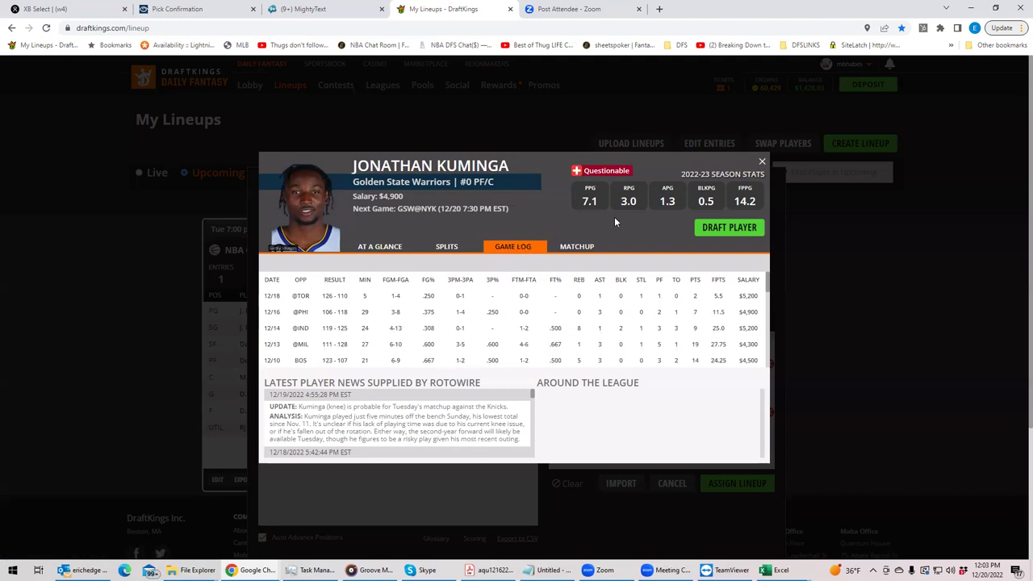
left_click(761, 161)
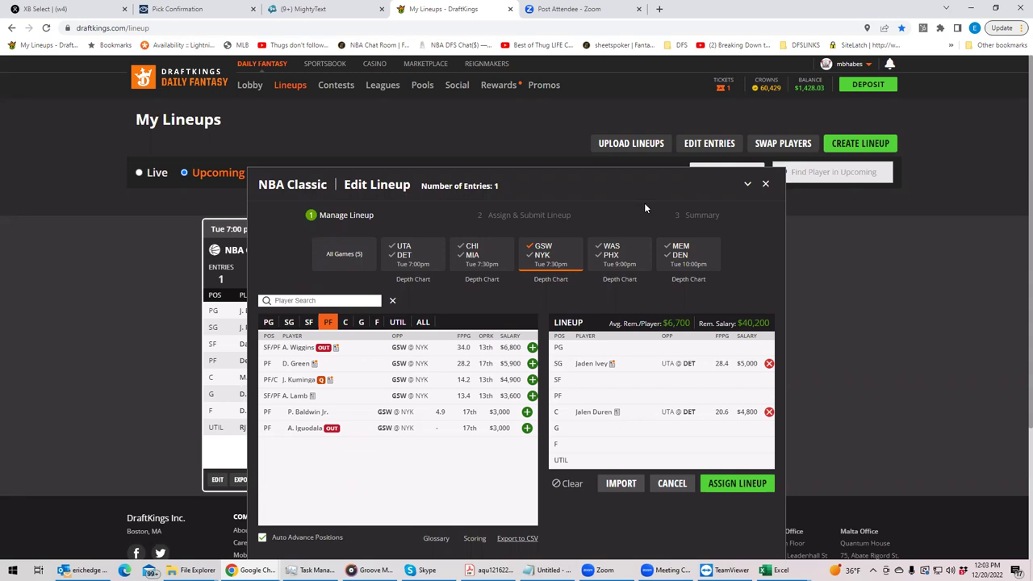
Recheck Draymond Green's game log and return the power forward list to all games
left_click(303, 365)
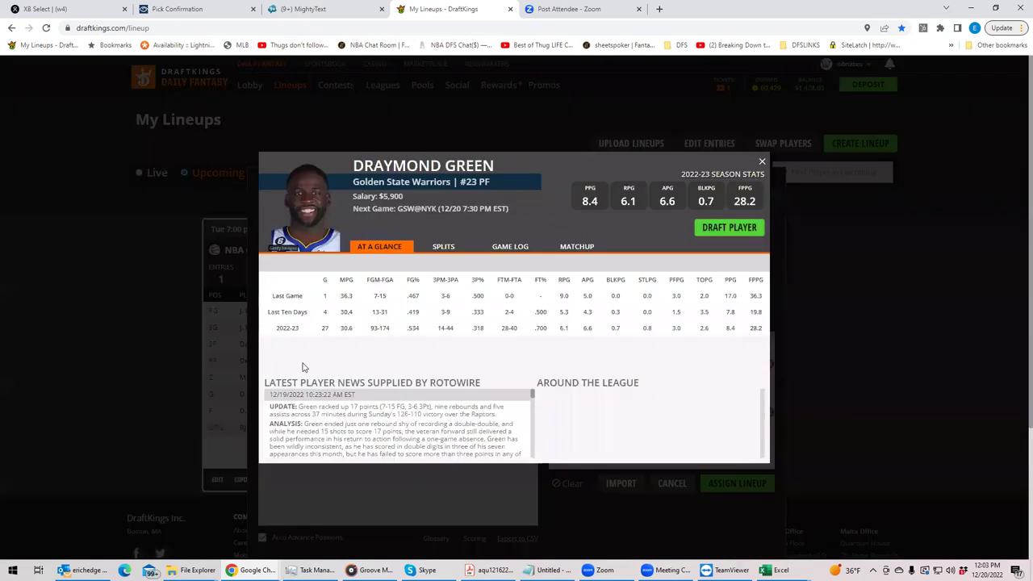
left_click(505, 248)
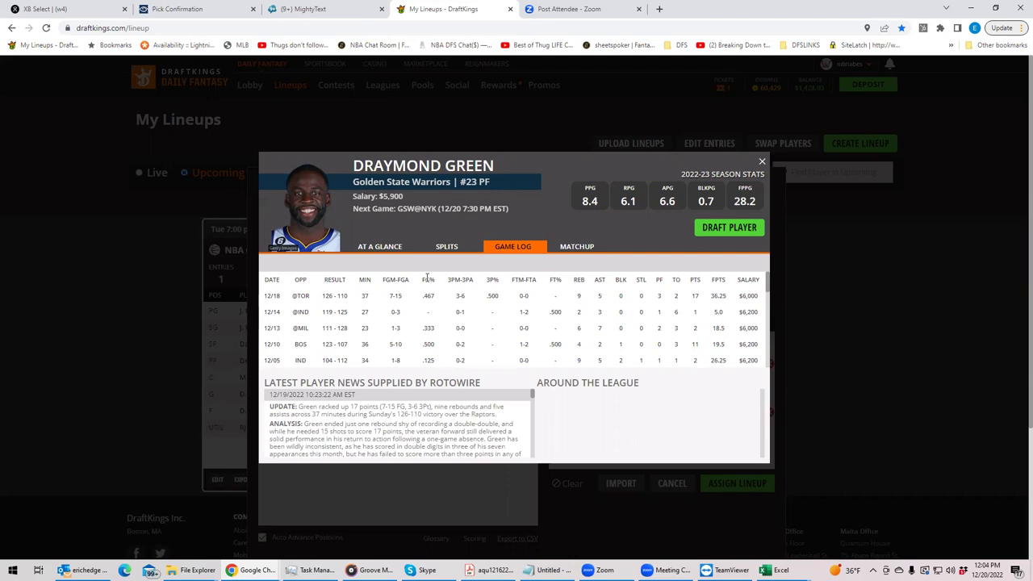
left_click(761, 163)
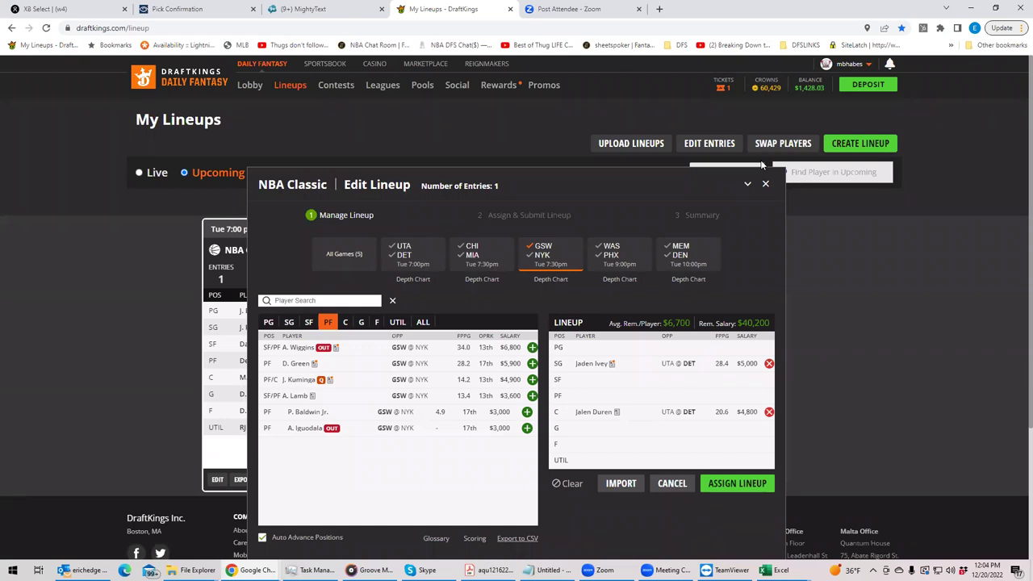
left_click(557, 251)
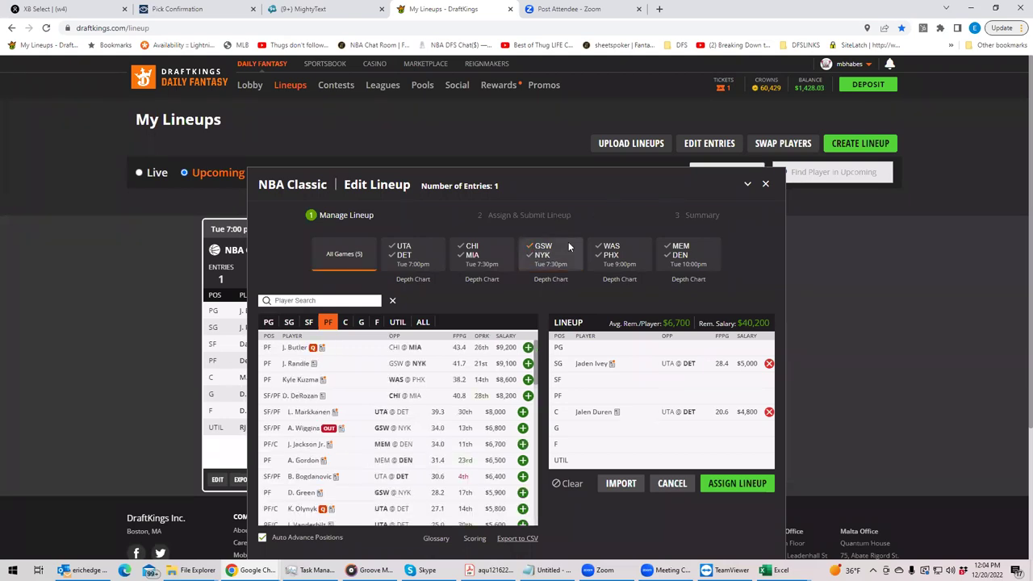
List the power forwards in the Washington–Phoenix game and review Josh Okogie's game log
left_click(612, 257)
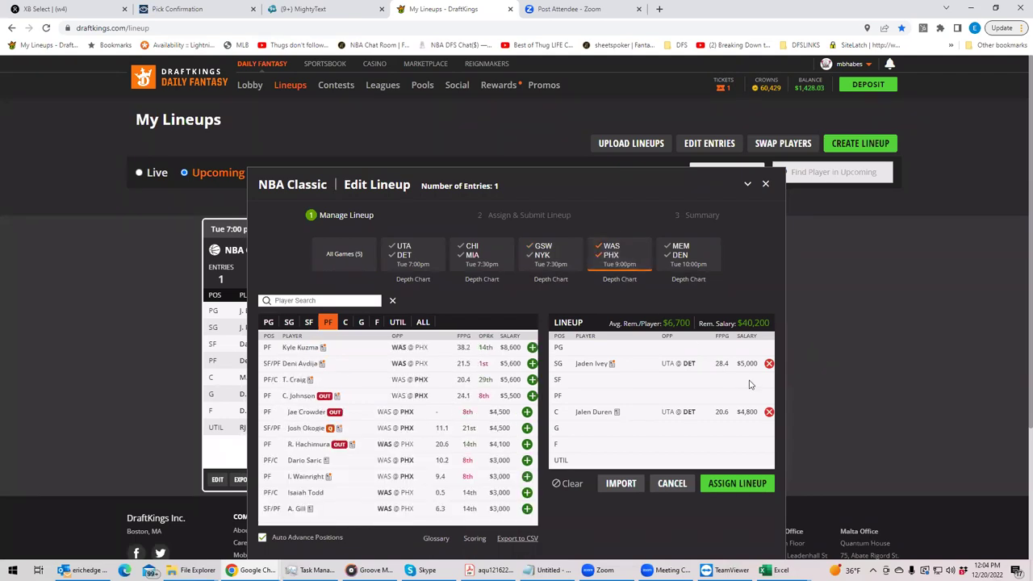
left_click(311, 430)
left_click(510, 249)
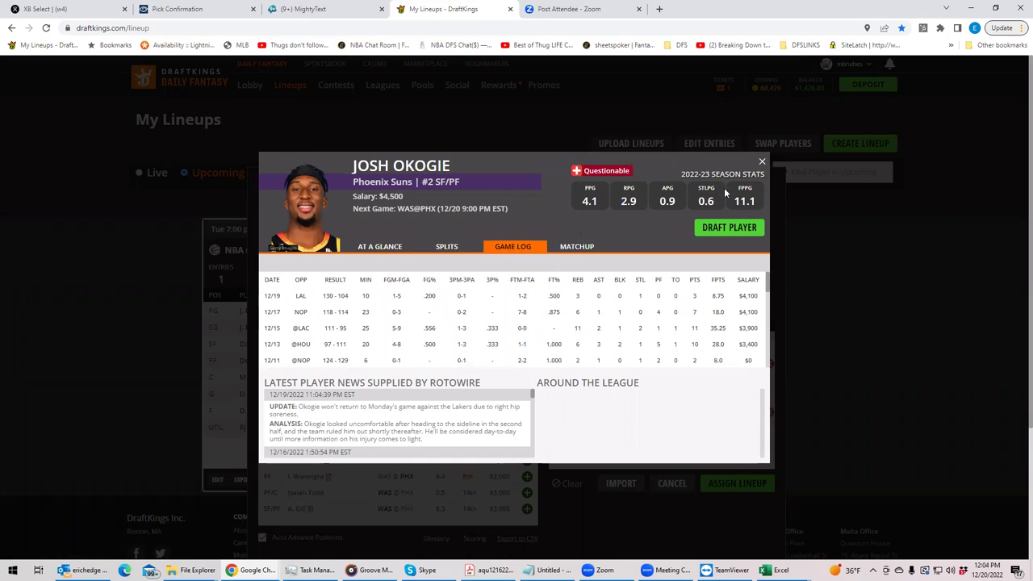
left_click(765, 161)
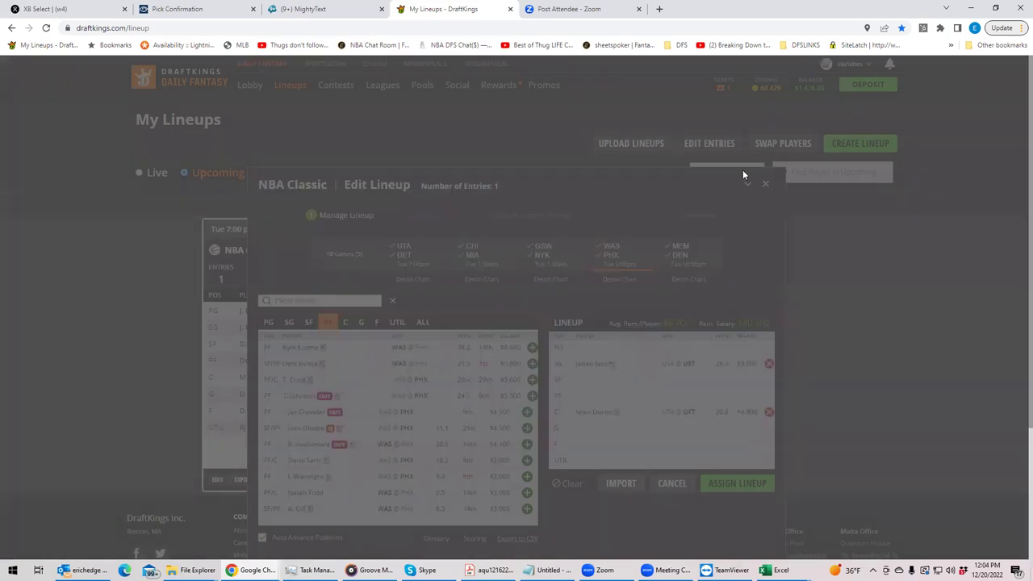
Narrow the power forwards to Washington only, and list Washington's shooting guards
left_click(611, 254)
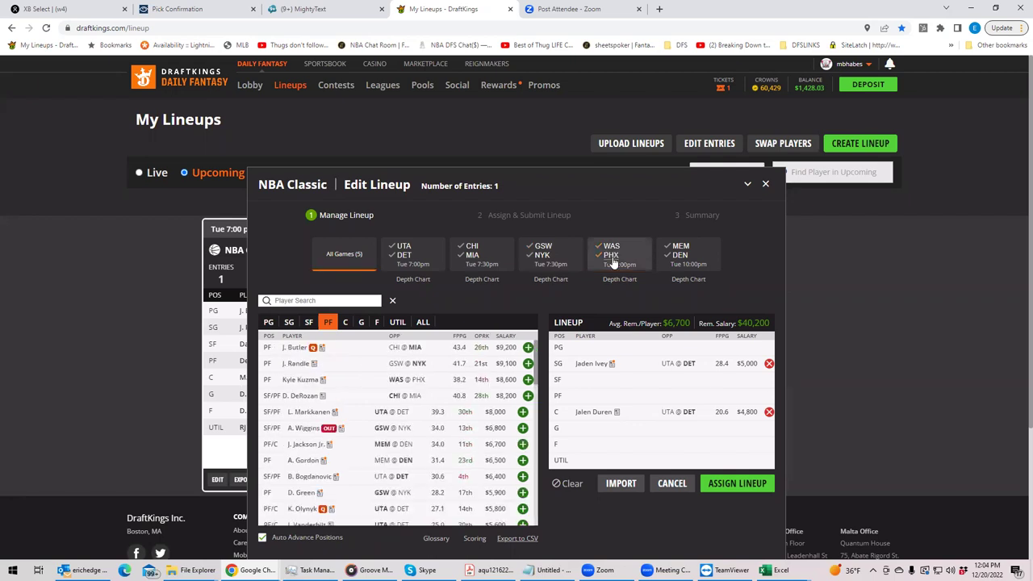
left_click(613, 254)
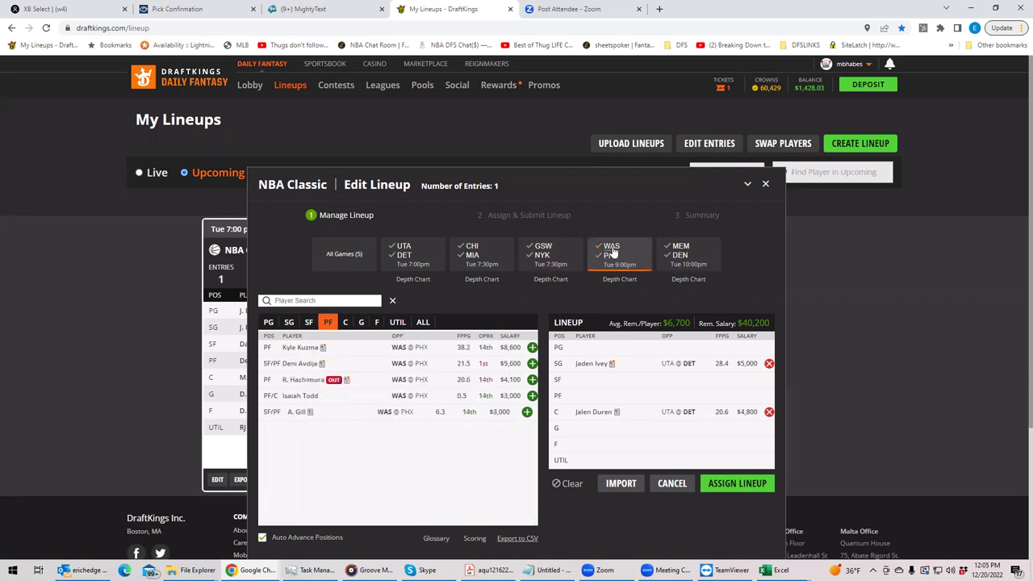
left_click(611, 250)
left_click(611, 250)
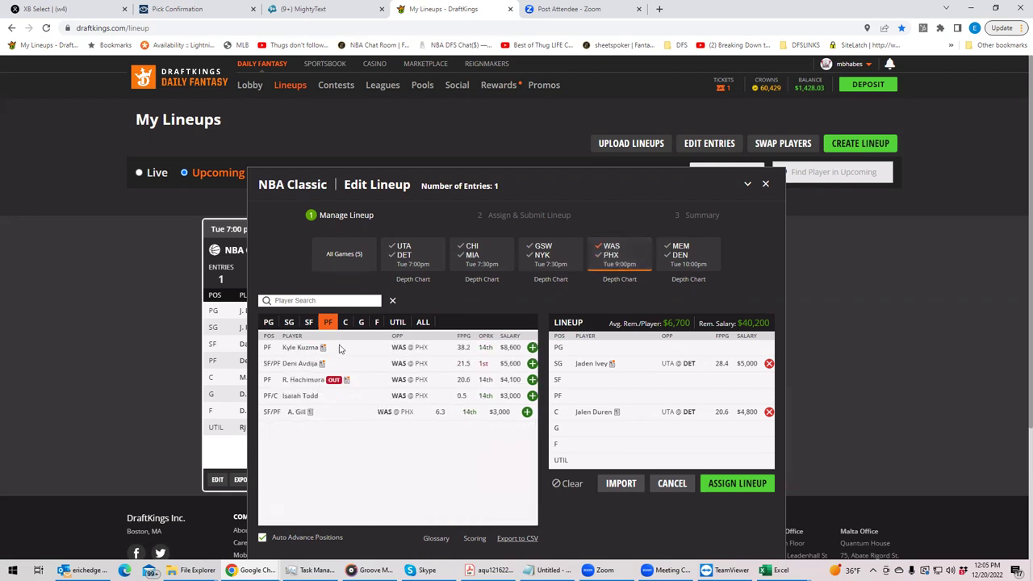
left_click(288, 323)
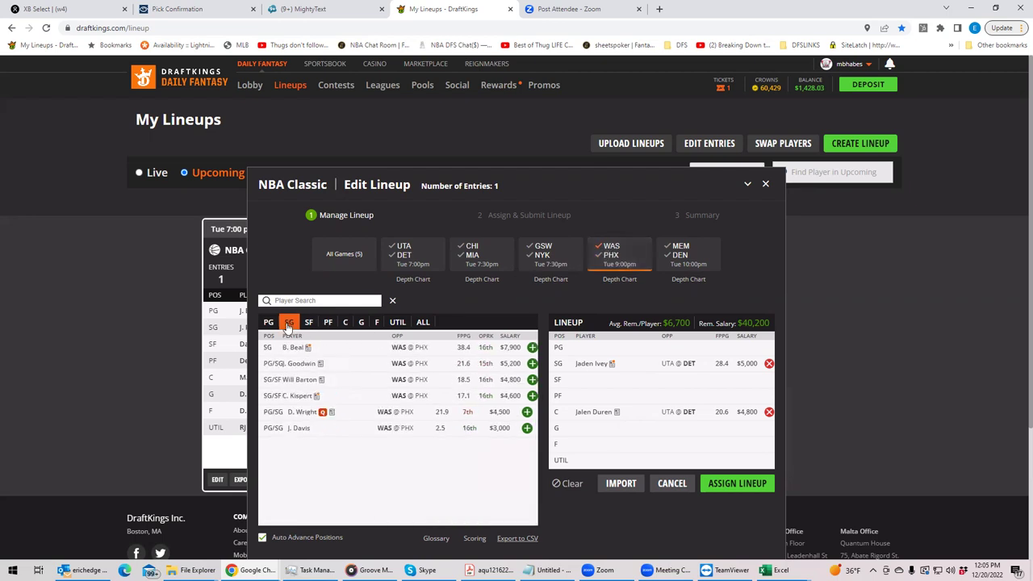
Return the player list to all games and browse the power forwards and centers
left_click(623, 257)
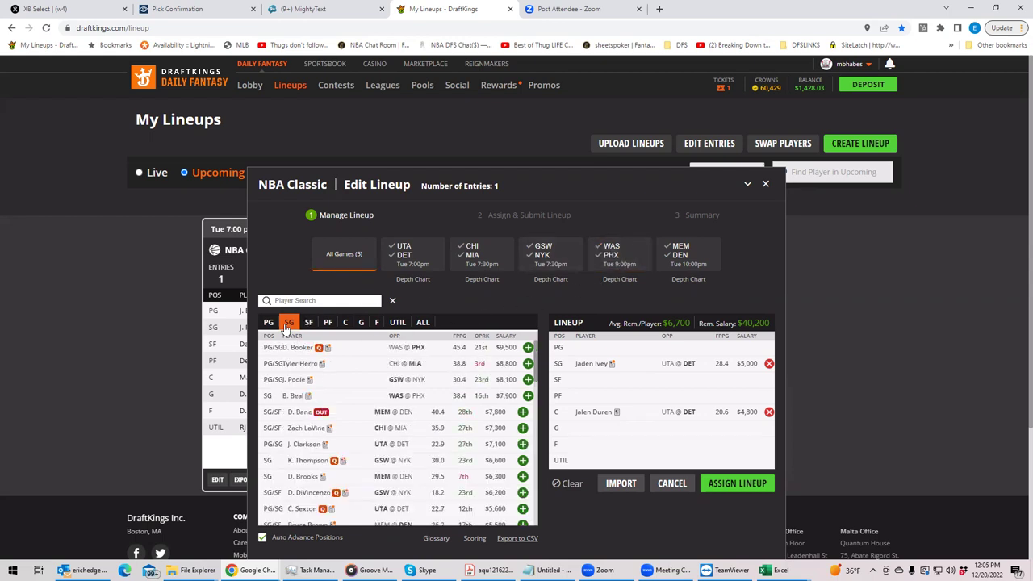
left_click(328, 325)
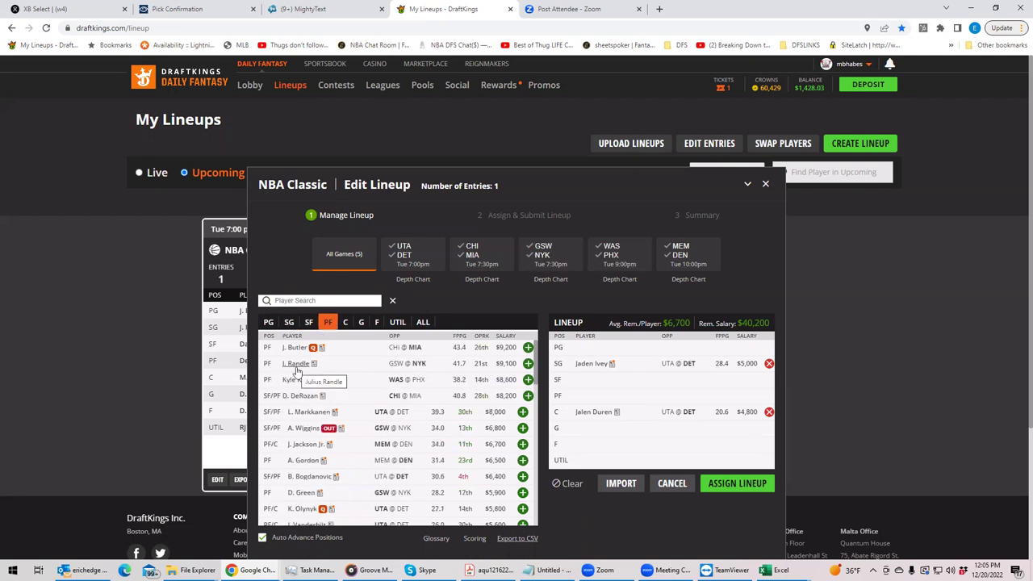
left_click(345, 324)
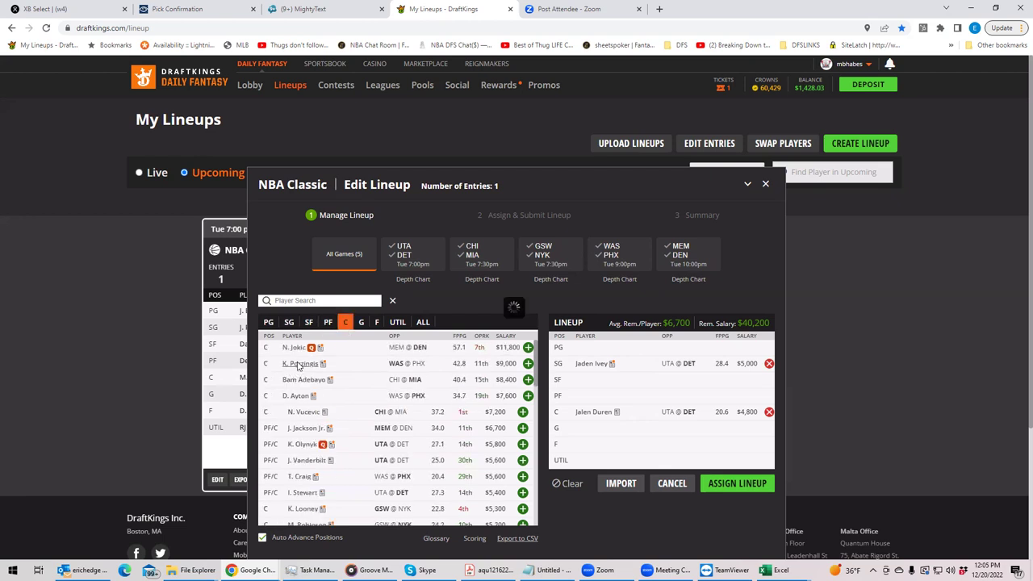
Review Kristaps Porzingis's game log from the center list
left_click(297, 364)
left_click(513, 249)
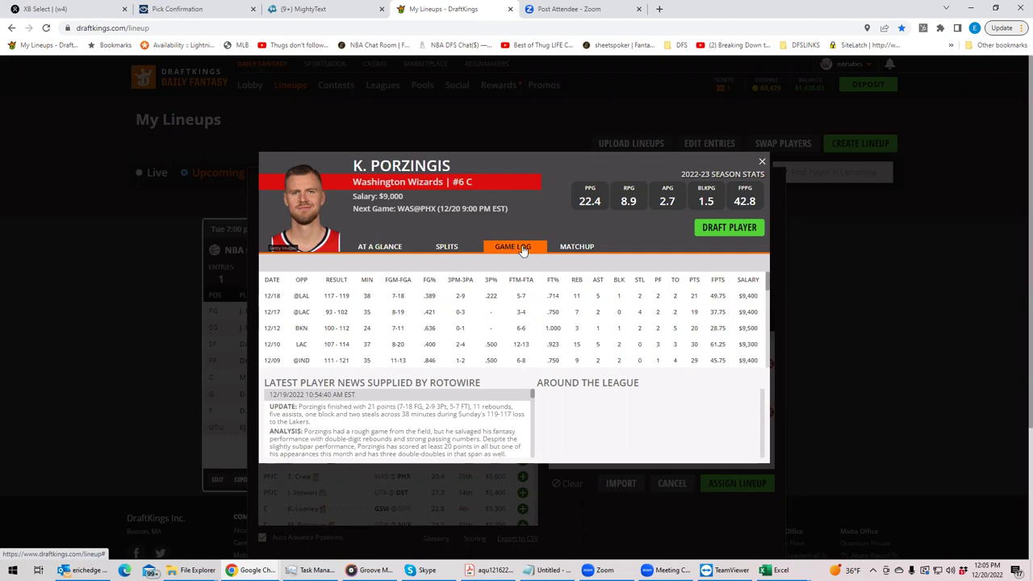
left_click(760, 162)
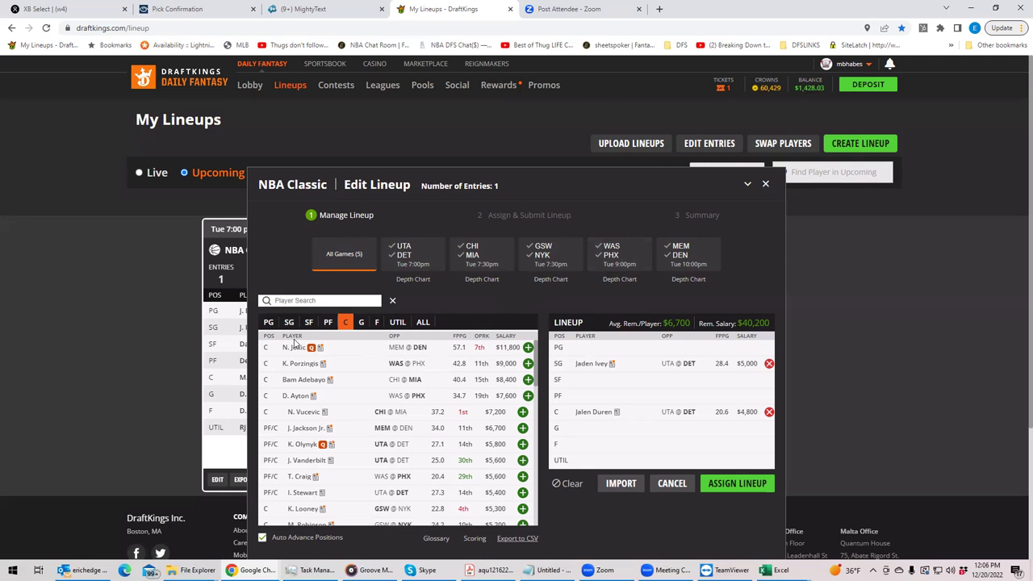
Narrow the list to Phoenix's shooting guards and review Devin Booker's game log
left_click(611, 257)
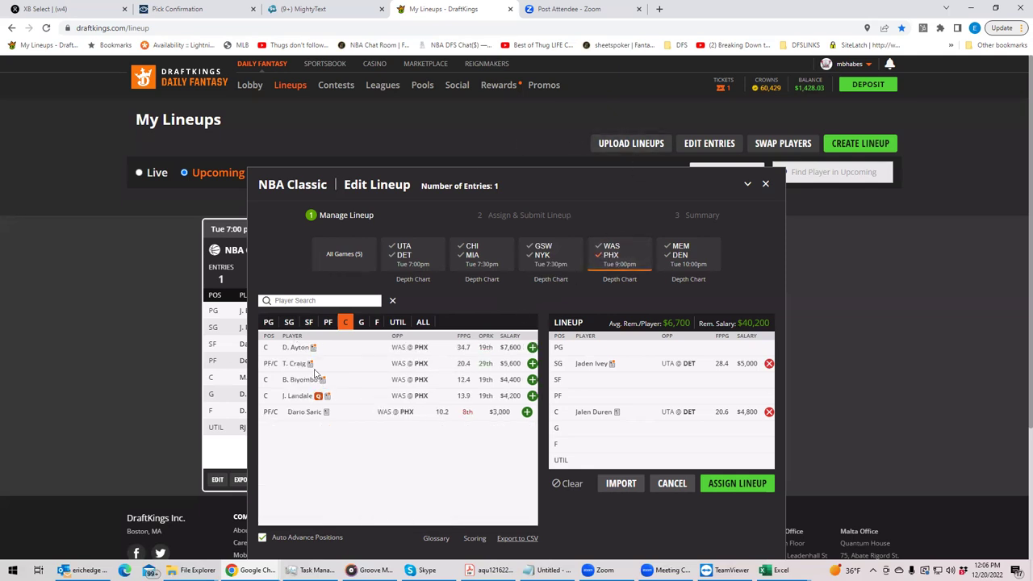
left_click(289, 322)
left_click(297, 348)
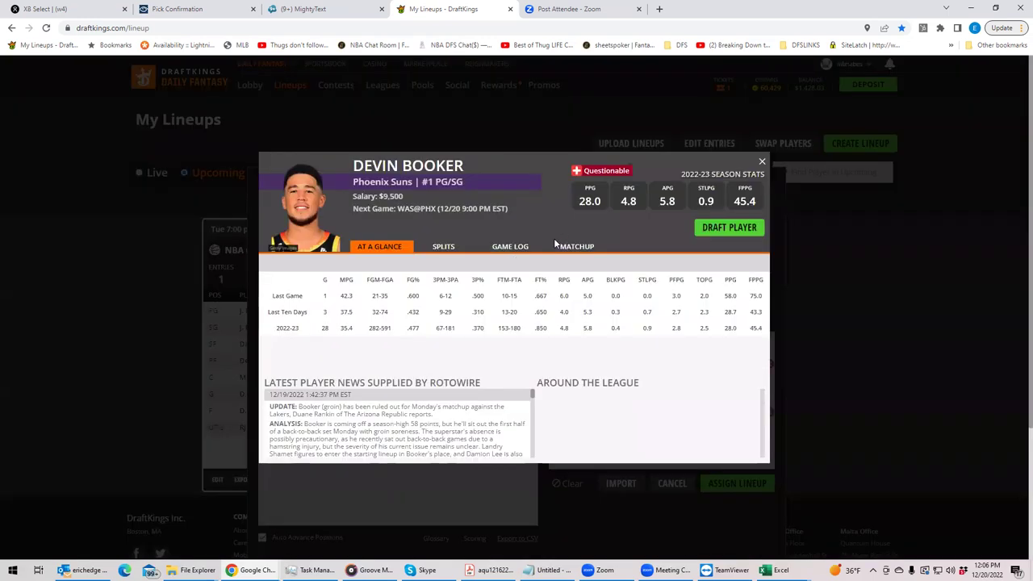
left_click(517, 247)
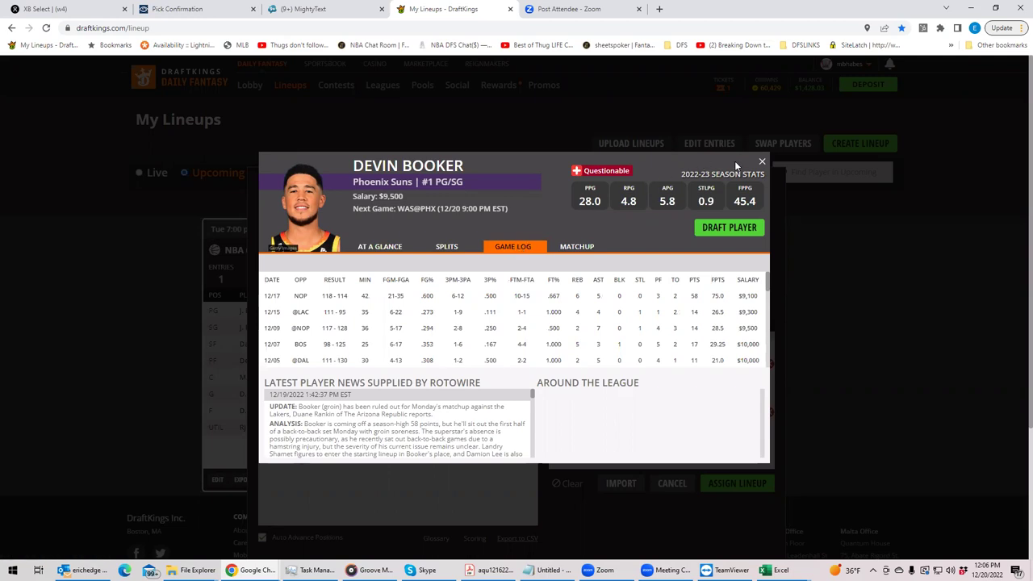
left_click(760, 165)
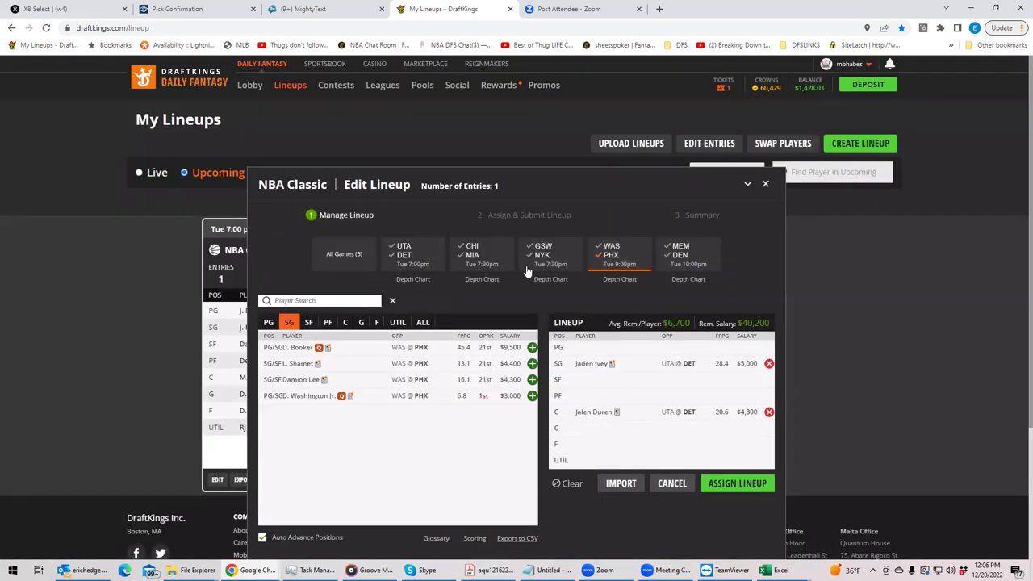
List Phoenix's point guards and review Chris Paul's game log
left_click(593, 258)
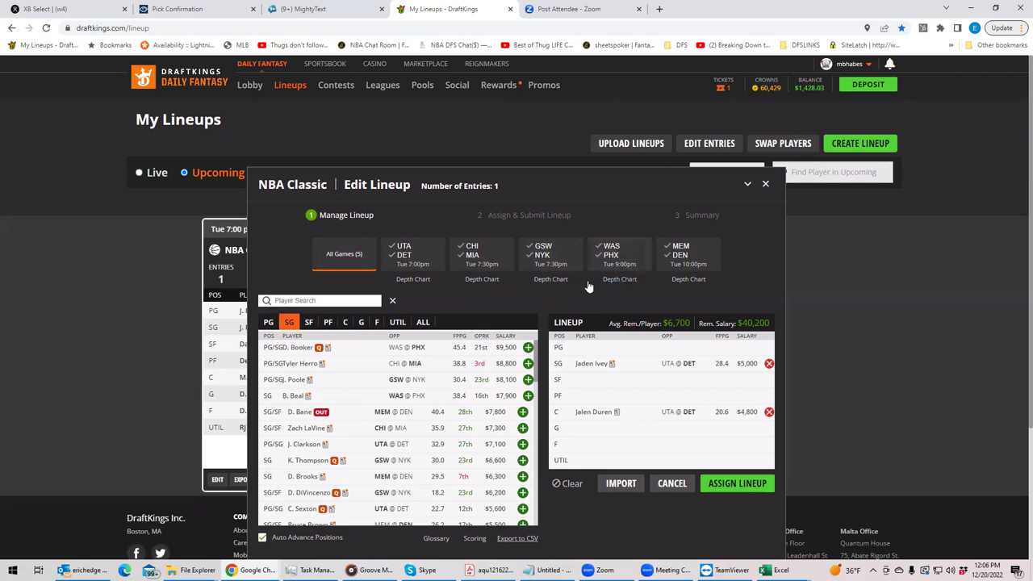
left_click(613, 258)
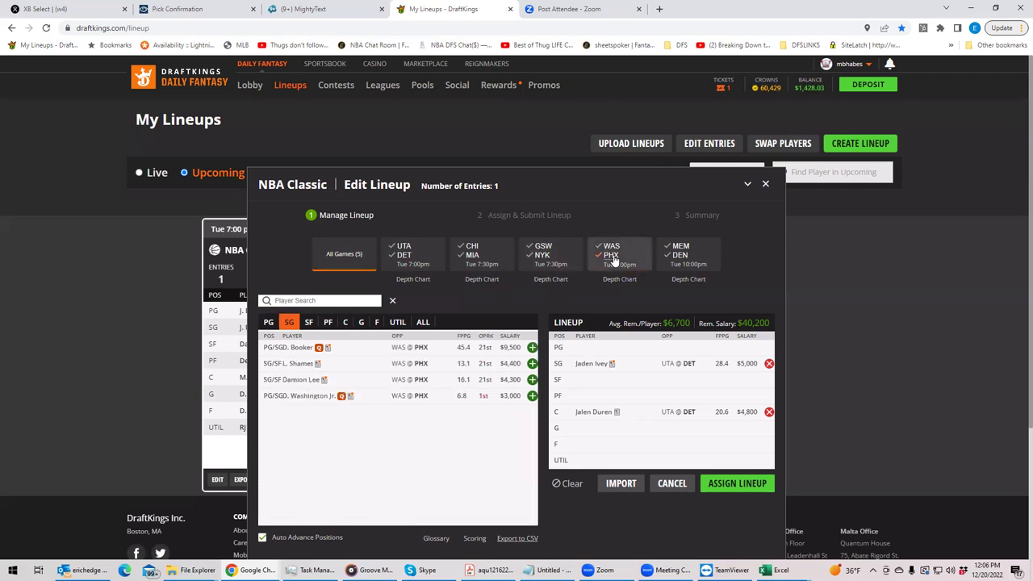
left_click(268, 322)
left_click(297, 364)
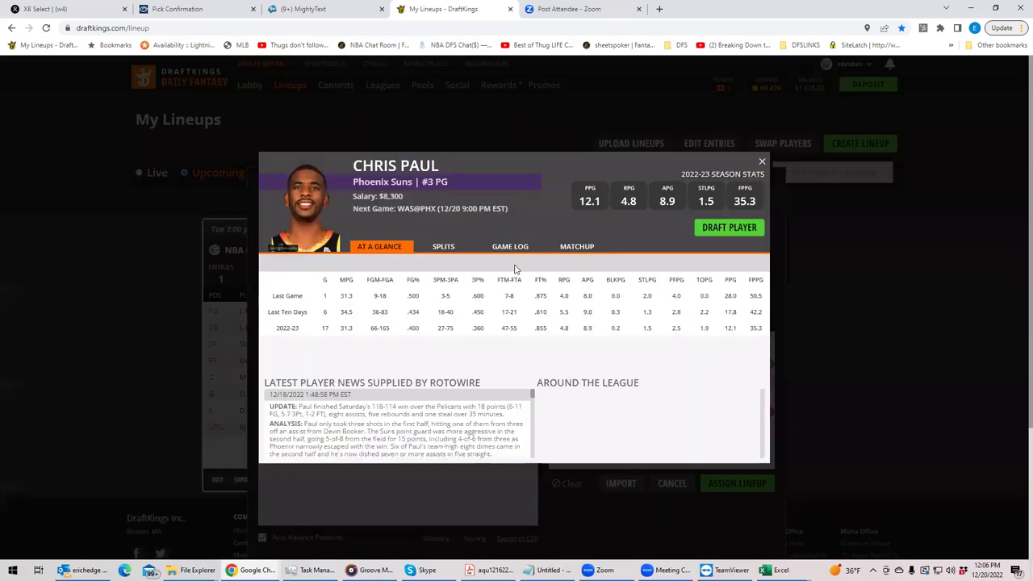
left_click(518, 250)
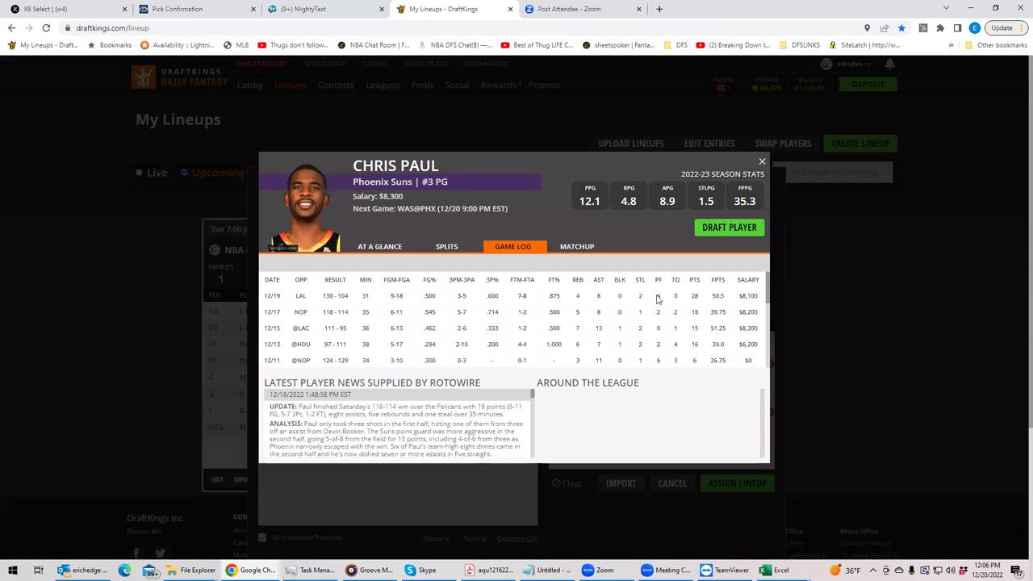
left_click(763, 161)
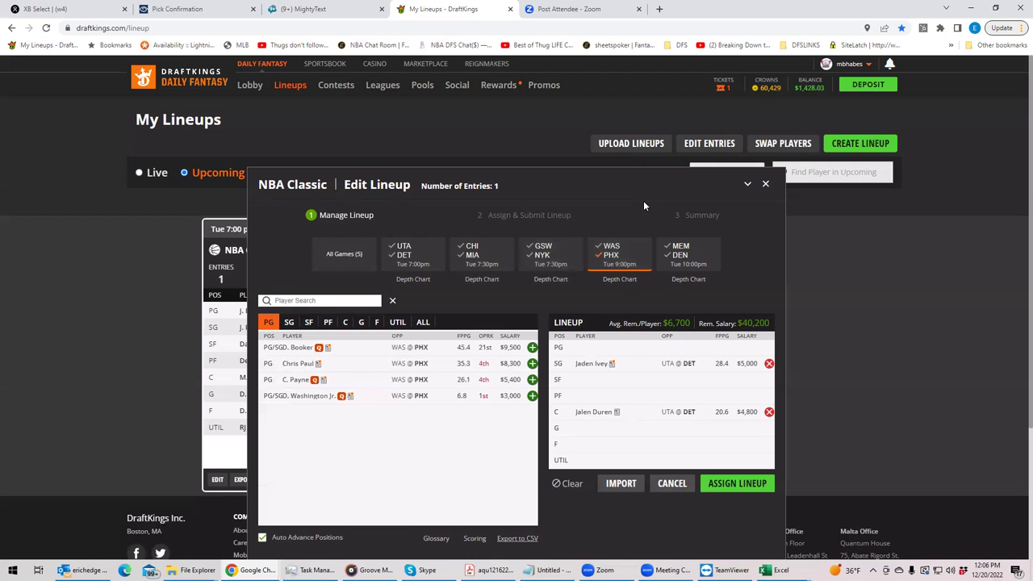
Return the player list to all games and browse the centers, small forwards and shooting guards
left_click(604, 261)
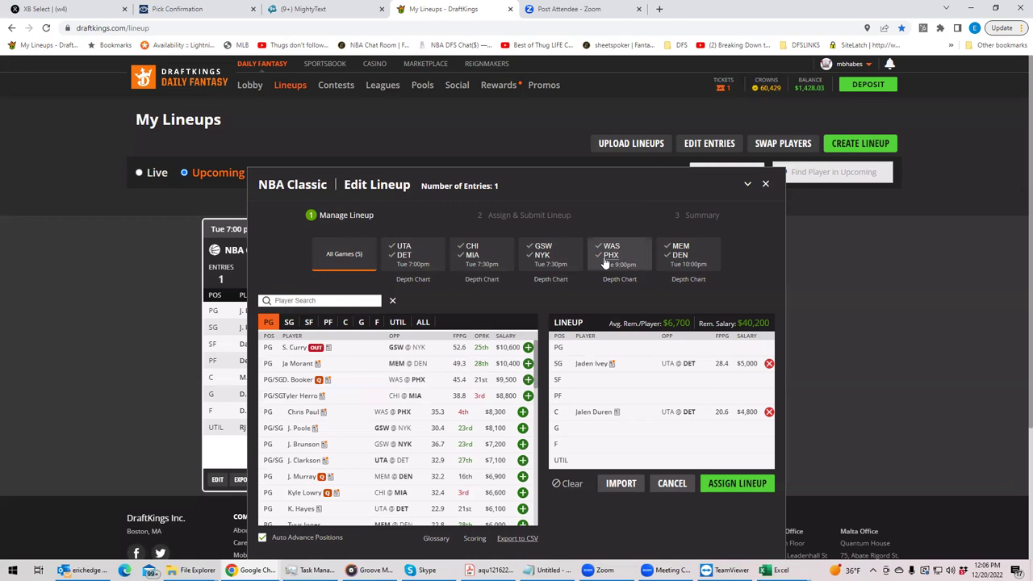
left_click(345, 323)
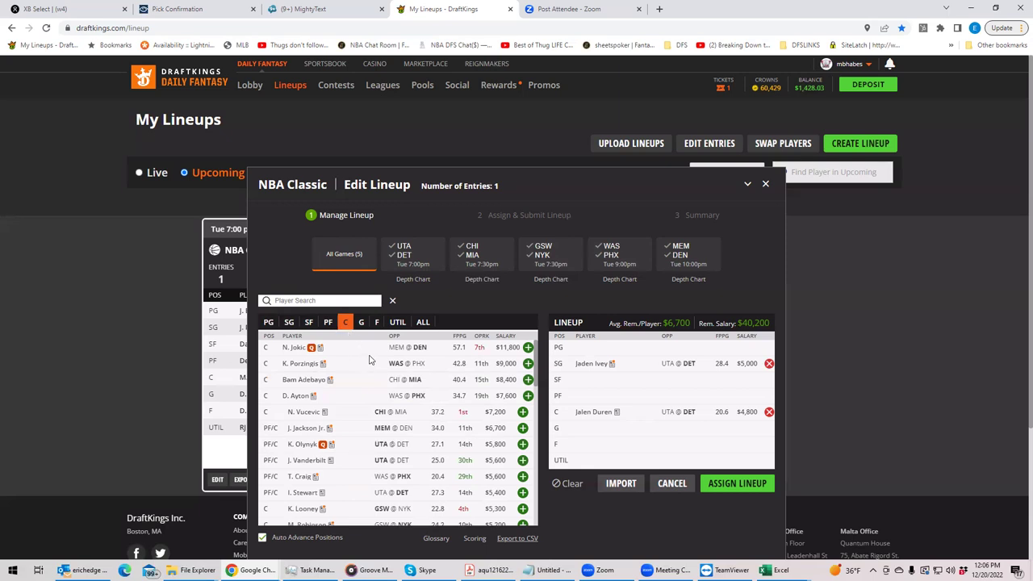
left_click(309, 323)
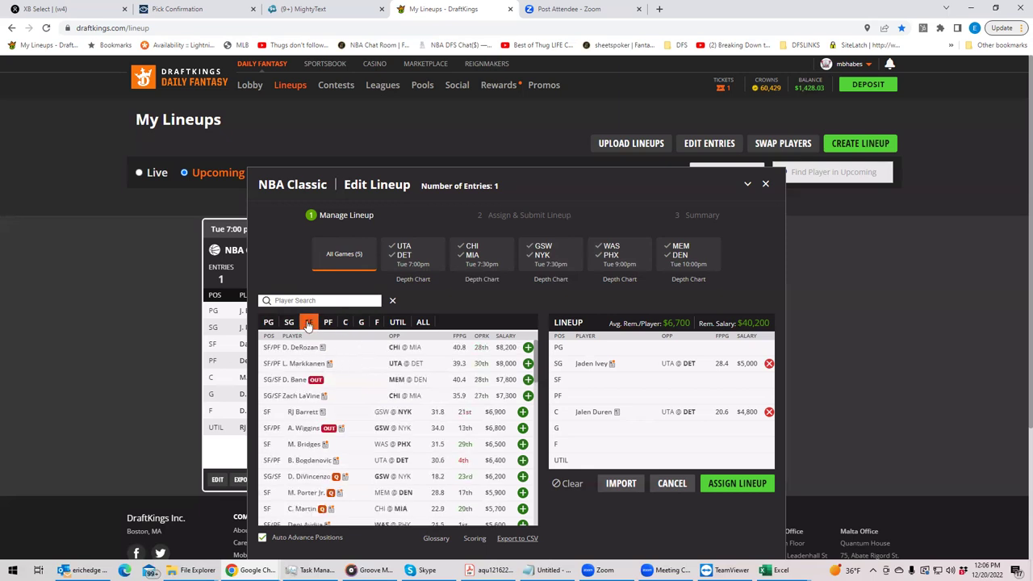
left_click(289, 323)
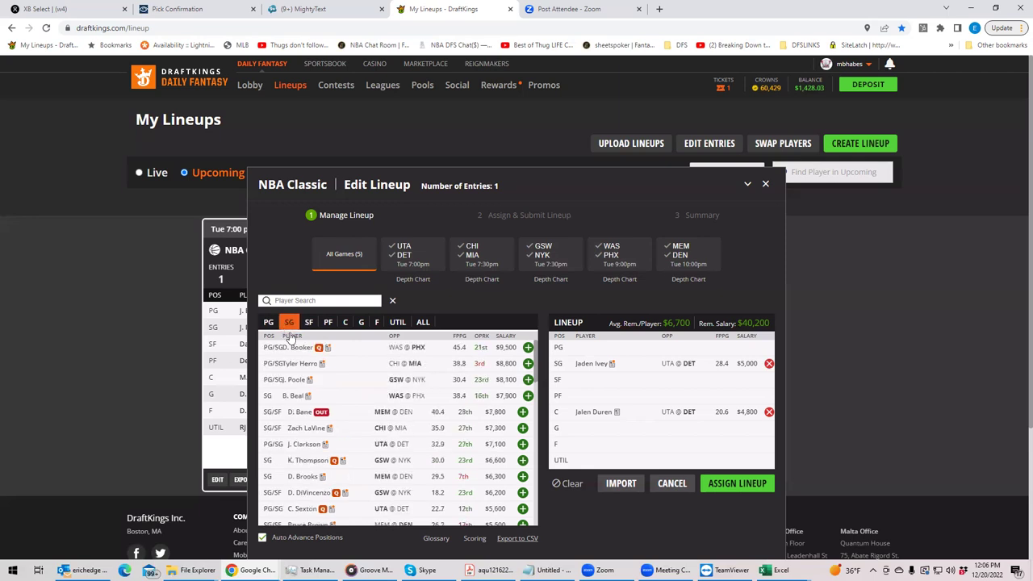
Narrow the list to Phoenix again, check Cameron Payne's player card among the point guards, and list the shooting guards
left_click(611, 262)
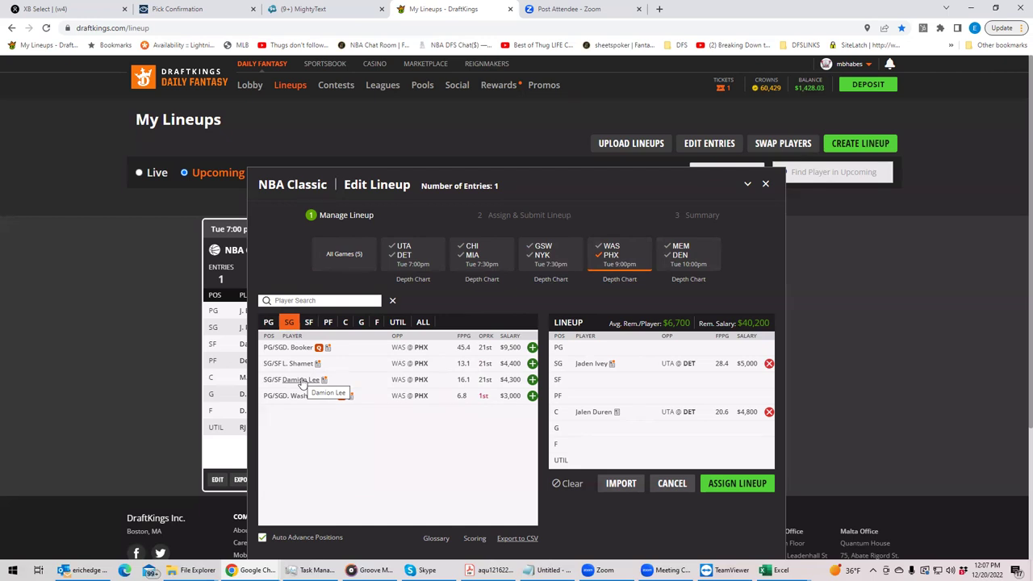
left_click(269, 322)
left_click(298, 380)
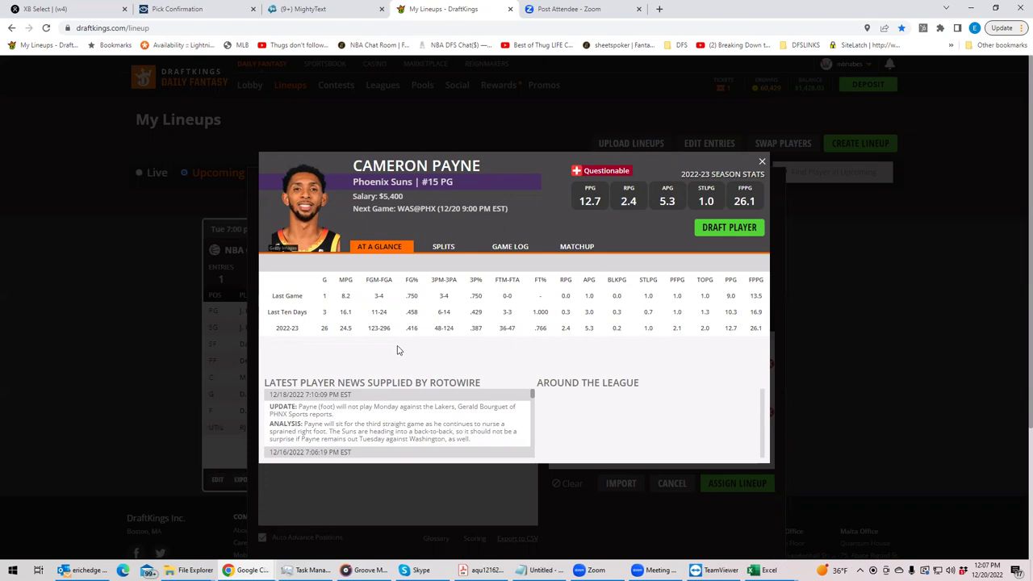
left_click(762, 162)
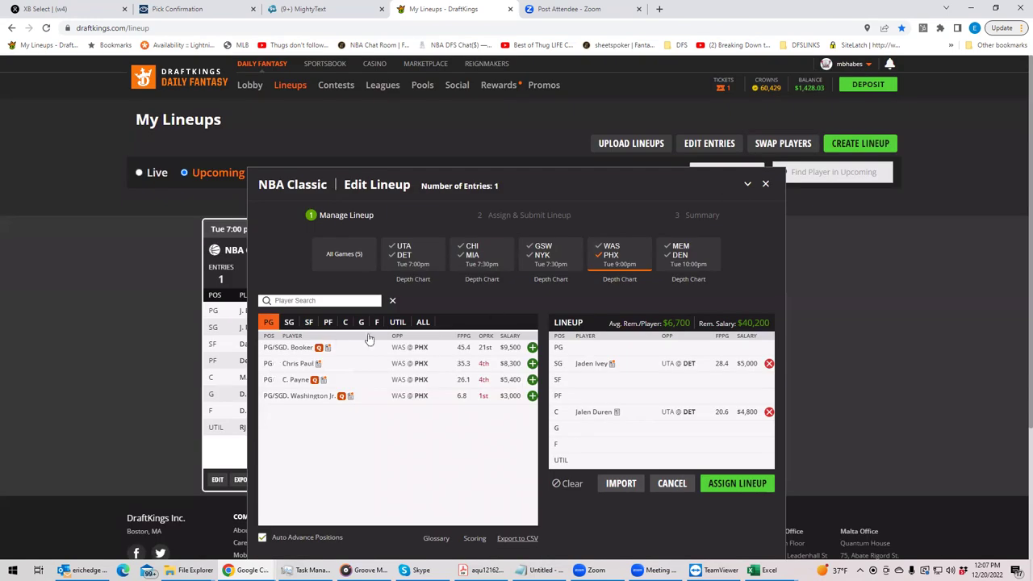
left_click(289, 323)
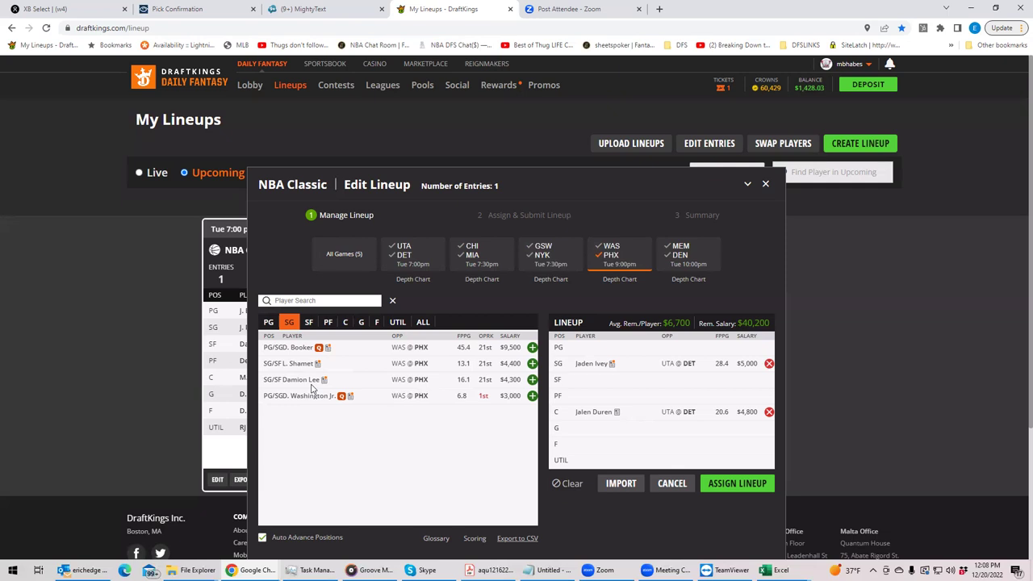
List Phoenix's power forwards and add T. Craig to the lineup at power forward
left_click(614, 255)
left_click(327, 322)
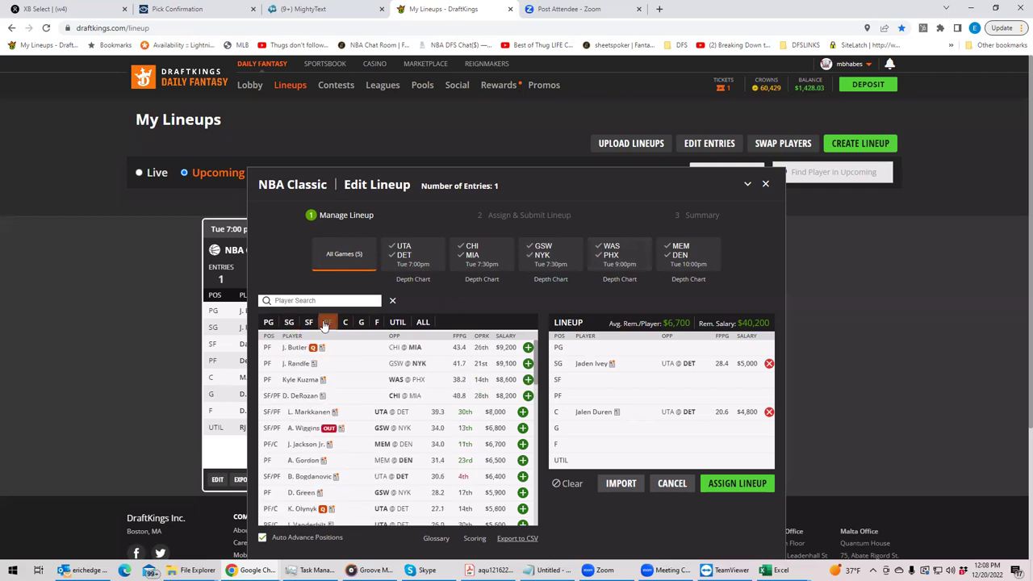
left_click(607, 259)
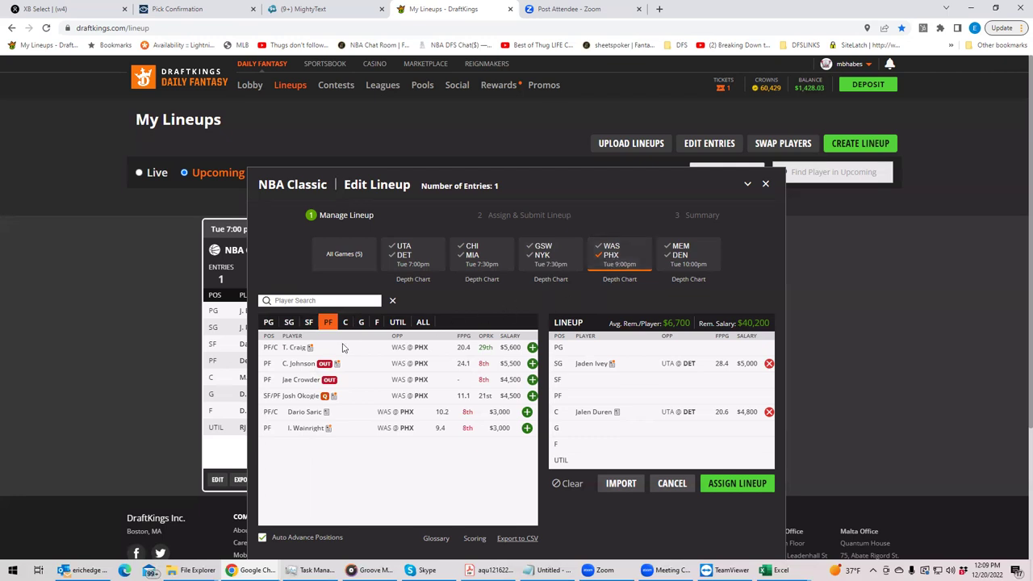
left_click(531, 347)
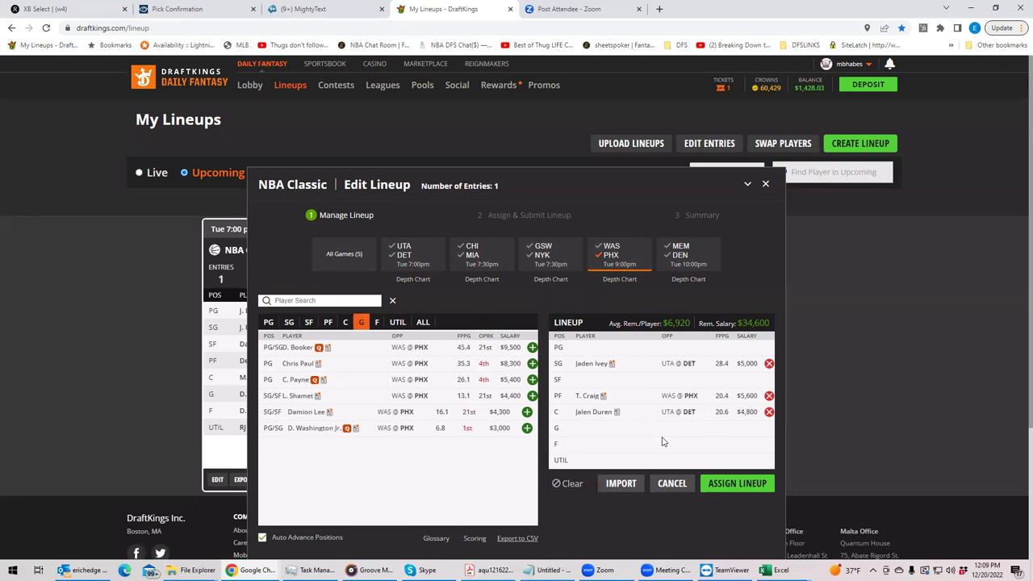
Switch the guard list from Phoenix to Denver and review Jamal Murray's game log
left_click(618, 260)
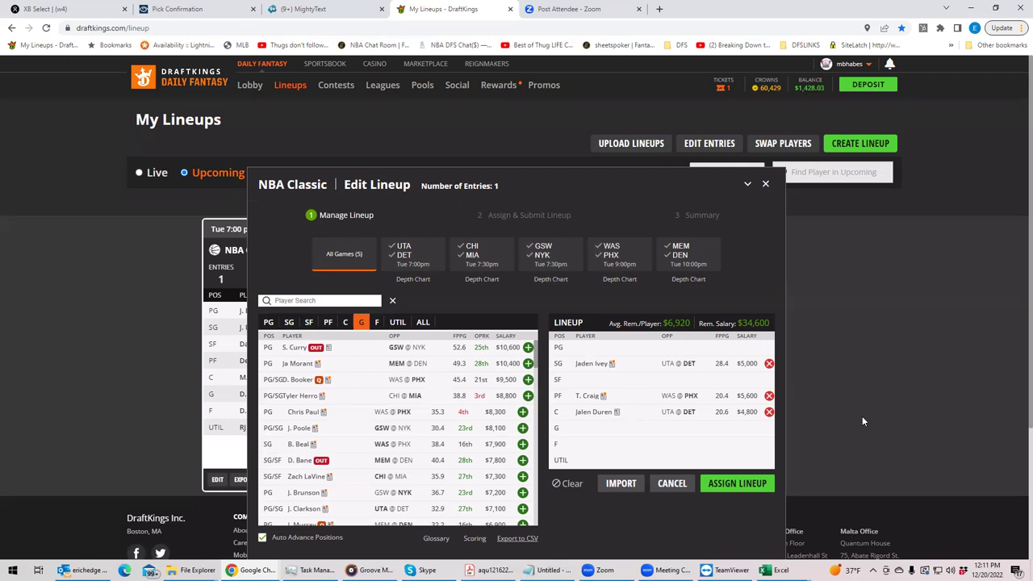
left_click(682, 256)
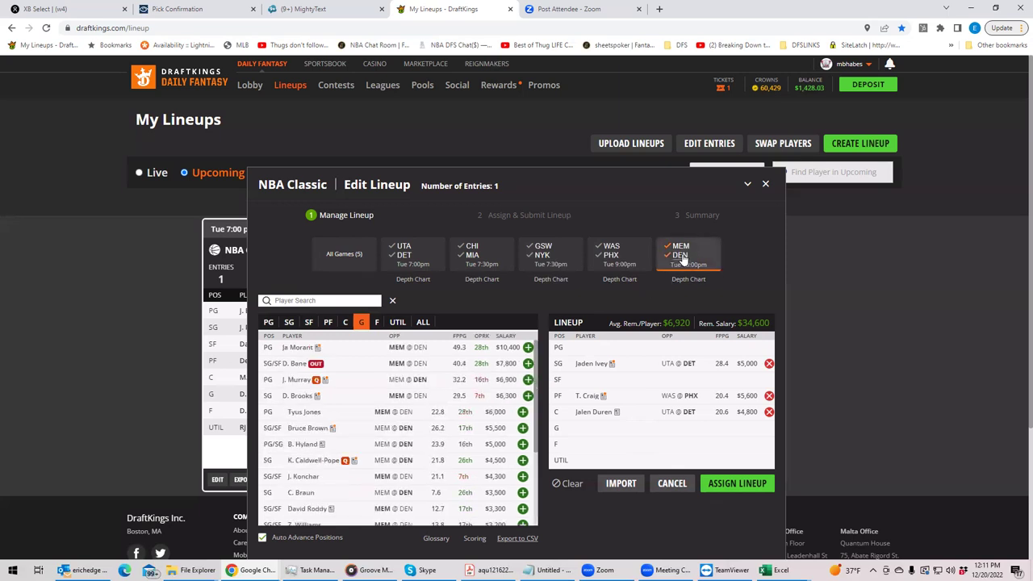
left_click(680, 247)
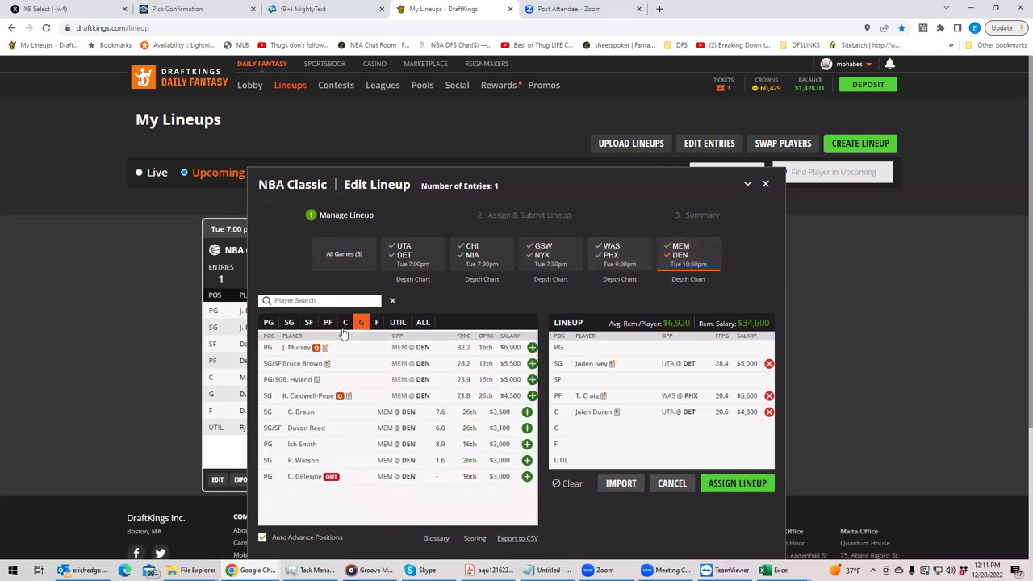
left_click(294, 351)
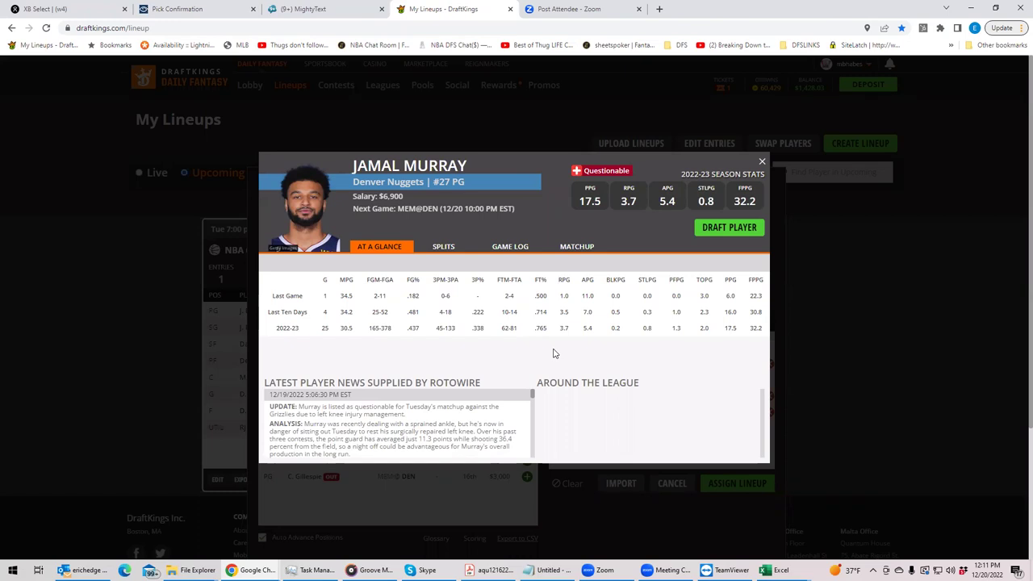
left_click(513, 249)
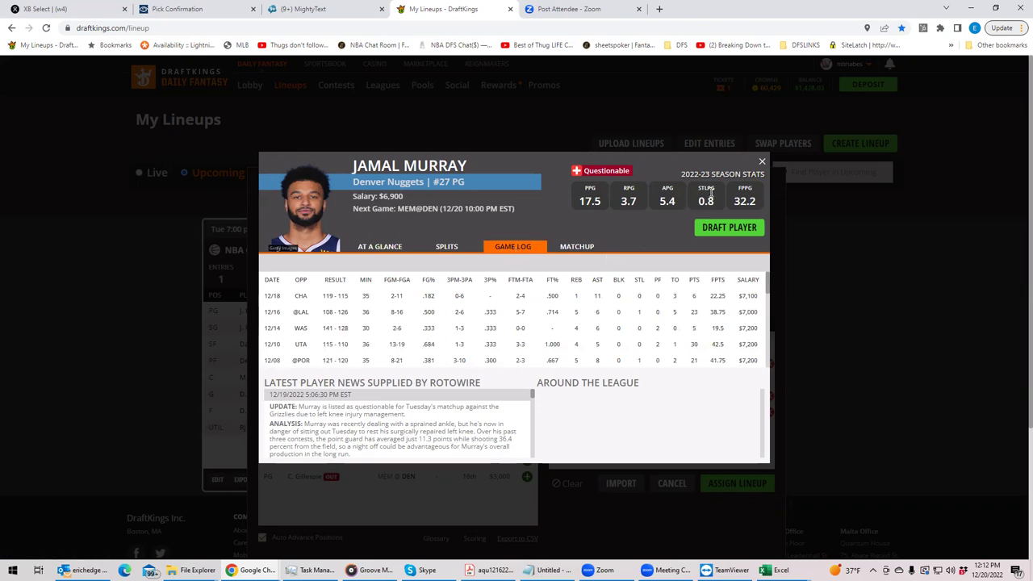
left_click(762, 163)
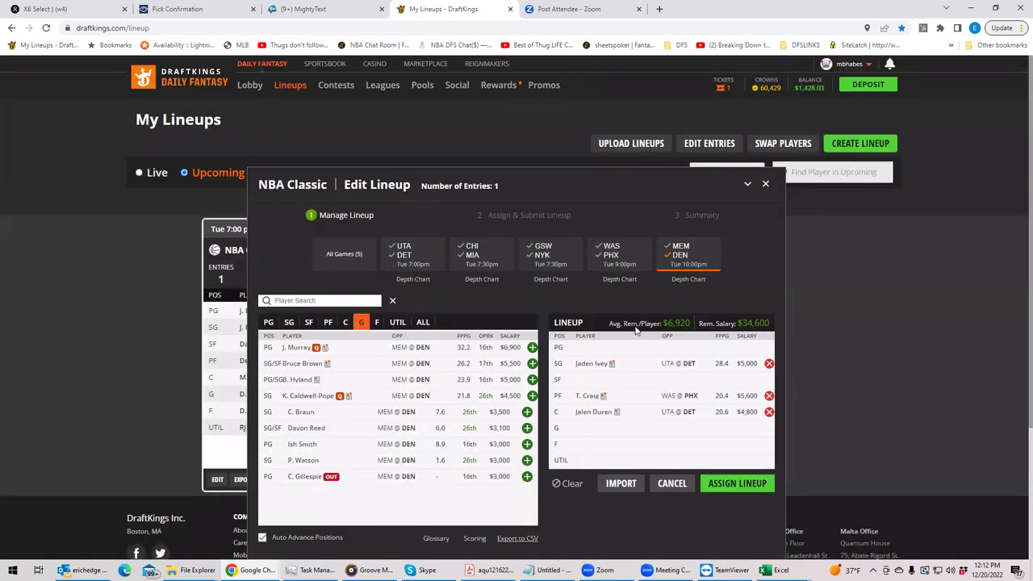
Reset the game filter, narrow the guards to Denver again, and review K. Caldwell-Pope's game log
left_click(690, 264)
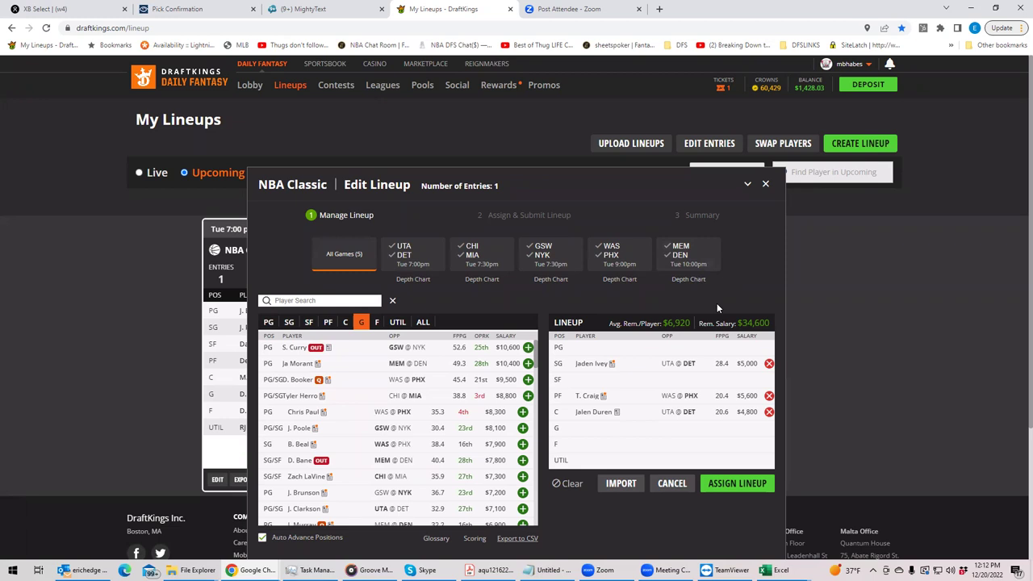
left_click(678, 252)
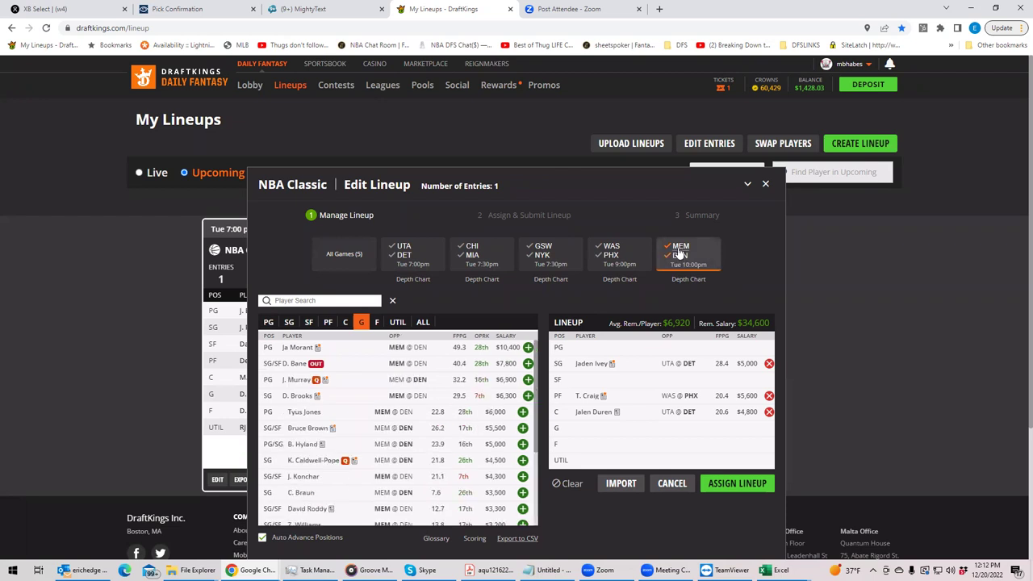
left_click(678, 252)
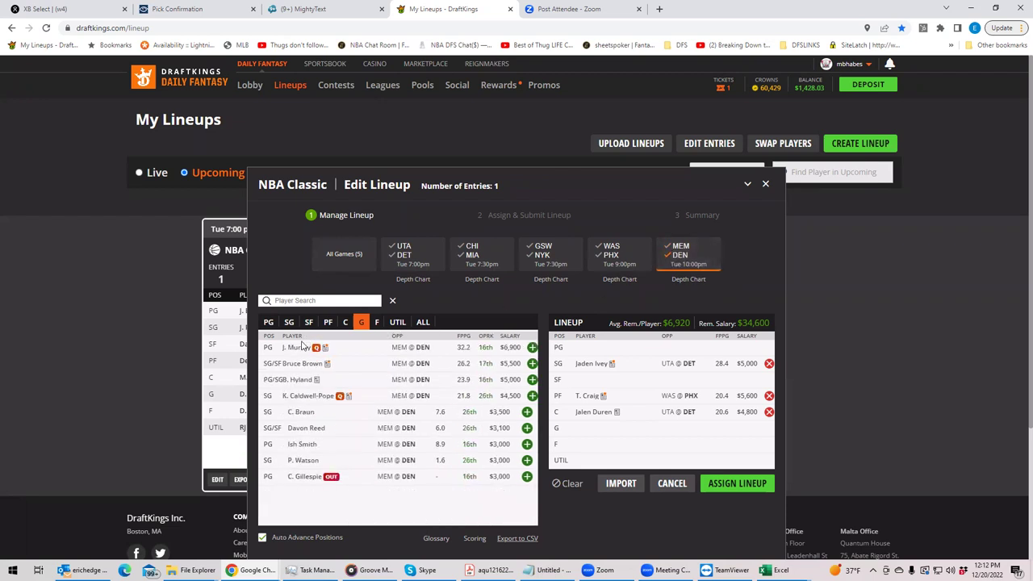
left_click(307, 395)
left_click(498, 249)
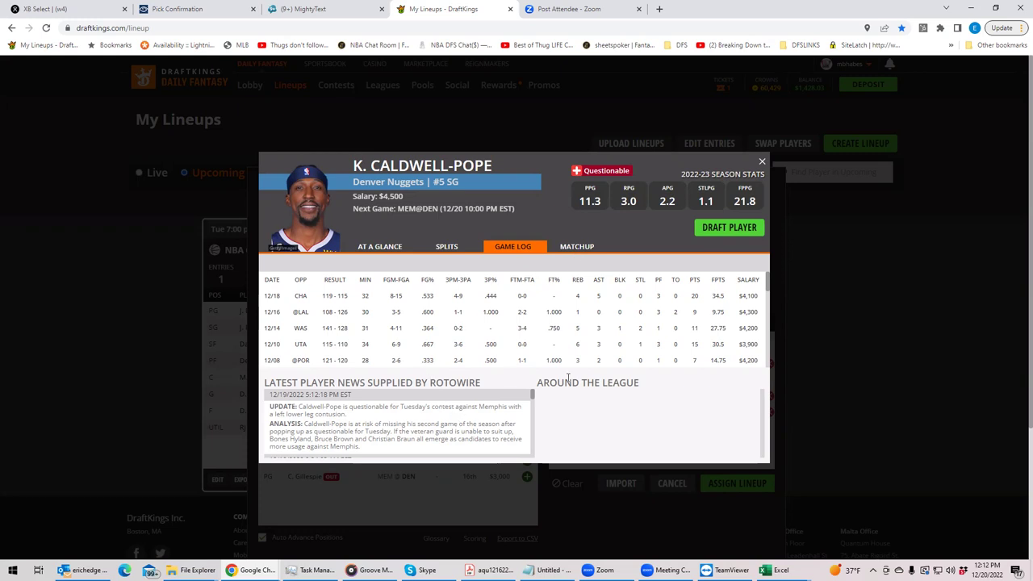
left_click(761, 163)
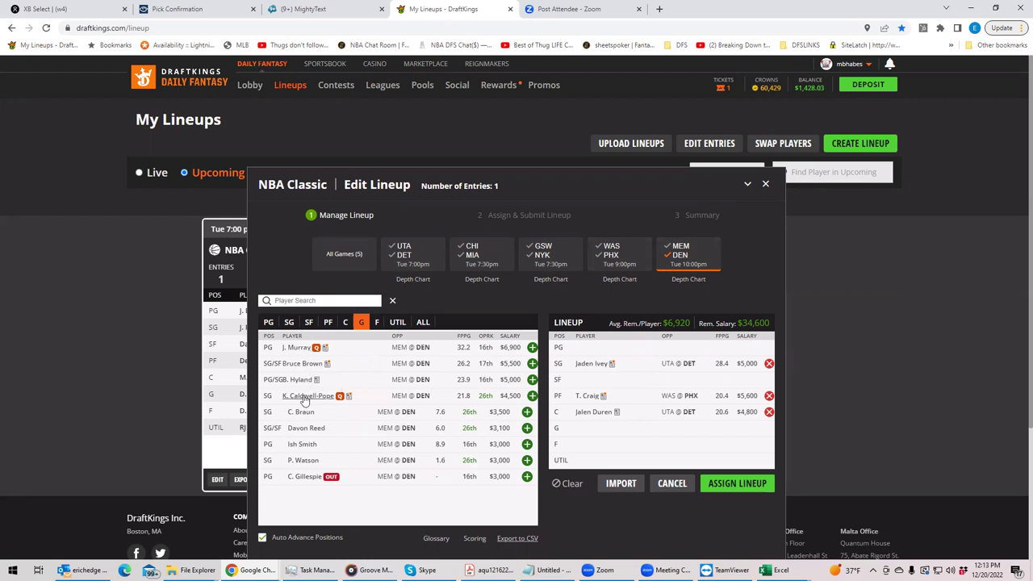
Browse Denver's shooting guards and point guards
left_click(289, 324)
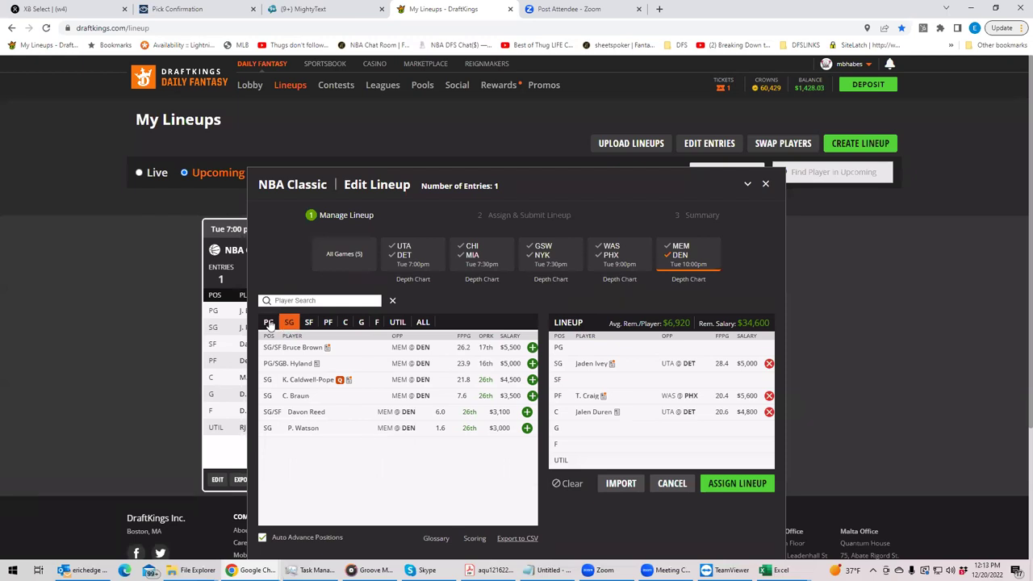
left_click(269, 323)
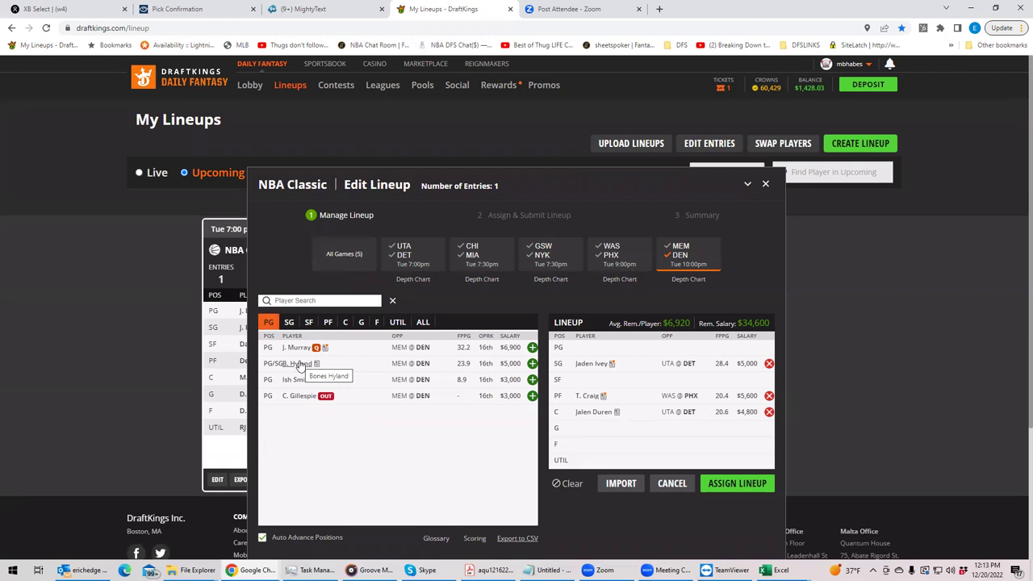
List Denver's power forwards and compare them with the power forwards from all games
left_click(328, 322)
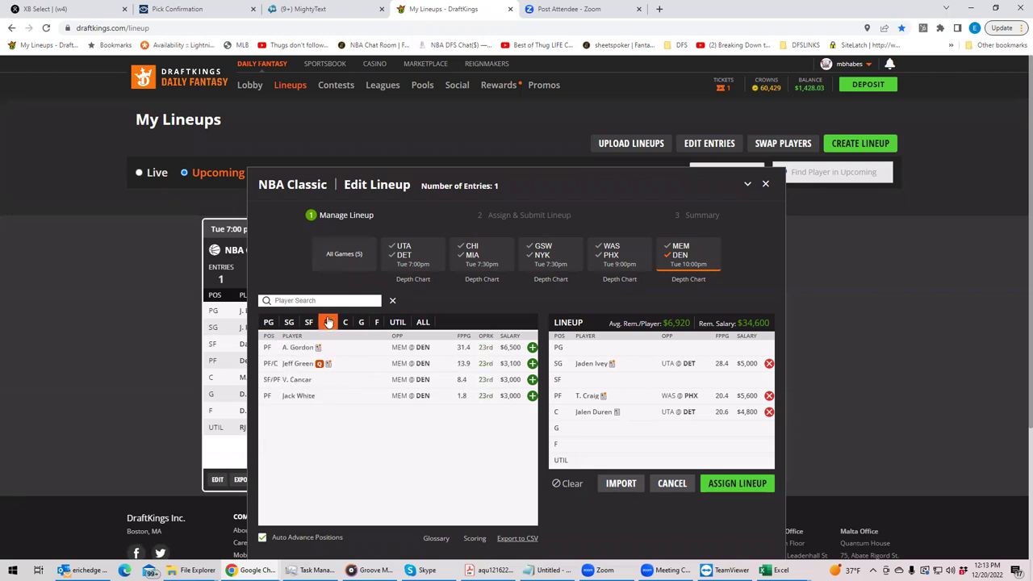
left_click(668, 256)
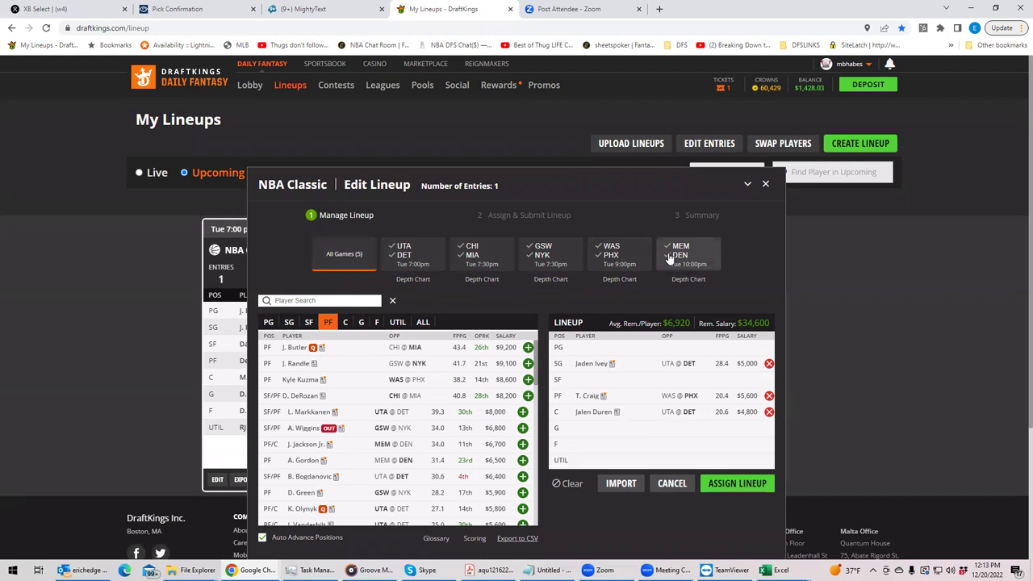
left_click(675, 257)
left_click(680, 257)
left_click(680, 256)
left_click(684, 258)
left_click(683, 258)
left_click(688, 258)
left_click(715, 260)
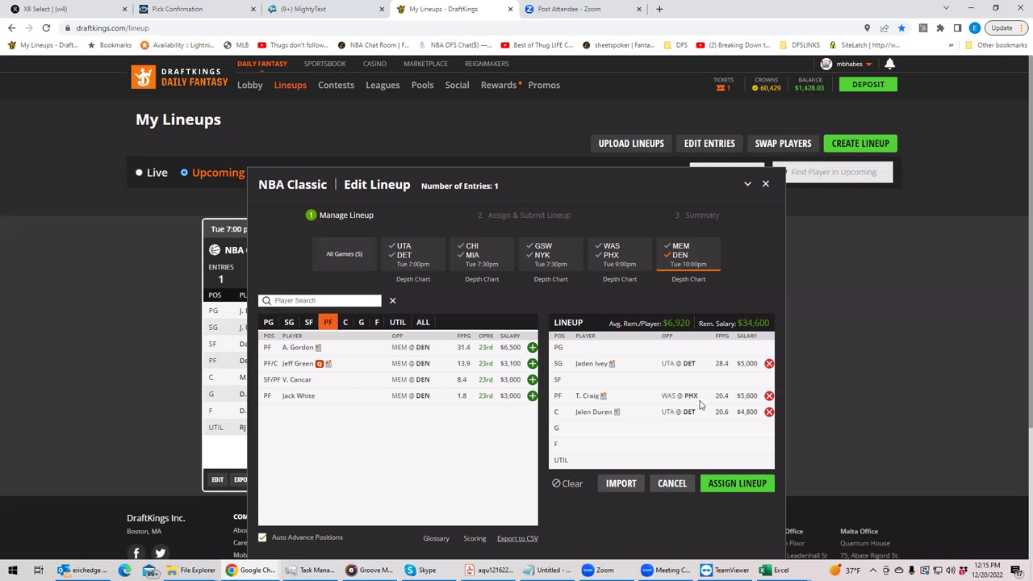
Remove Jalen Duren, T. Craig and Jaden Ivey from the lineup
left_click(768, 412)
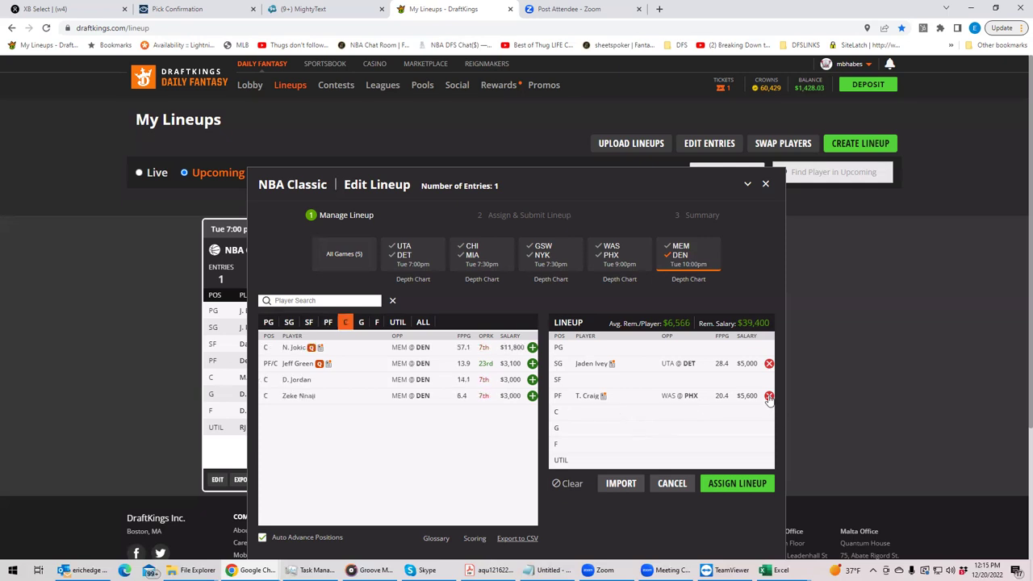
left_click(768, 396)
left_click(768, 363)
List the point guards of the Memphis–Denver game and add Ja Morant to the lineup at point guard
left_click(678, 252)
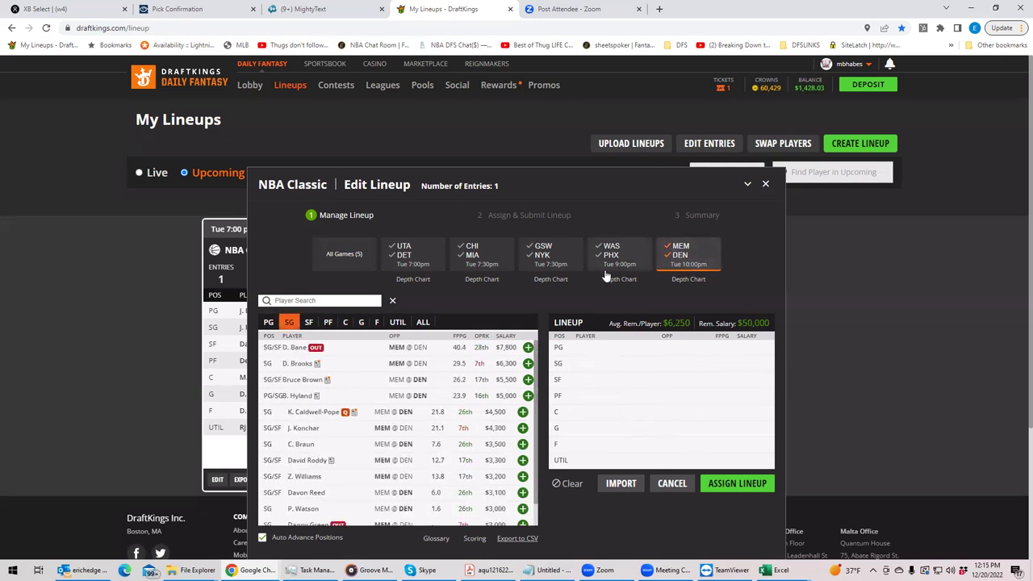
left_click(269, 322)
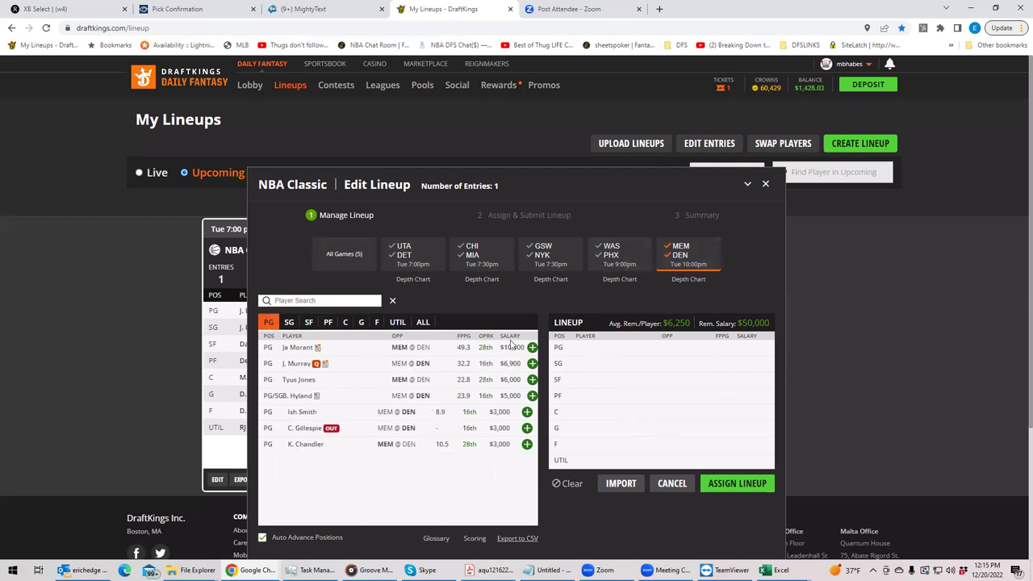
left_click(532, 347)
Try N. Jokic at center from the Memphis–Denver game, and take him back out of the lineup
left_click(346, 322)
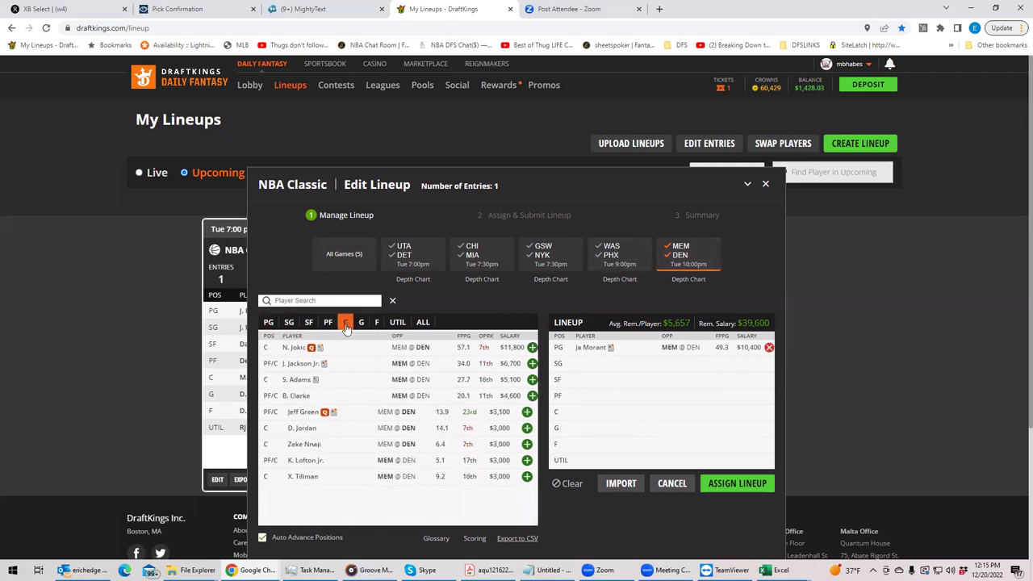
left_click(532, 347)
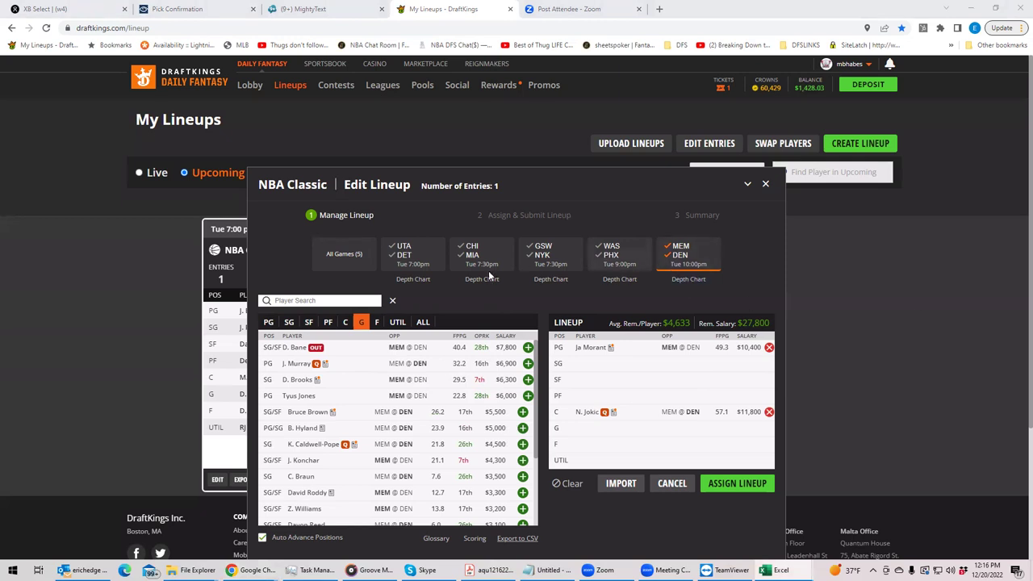
left_click(769, 411)
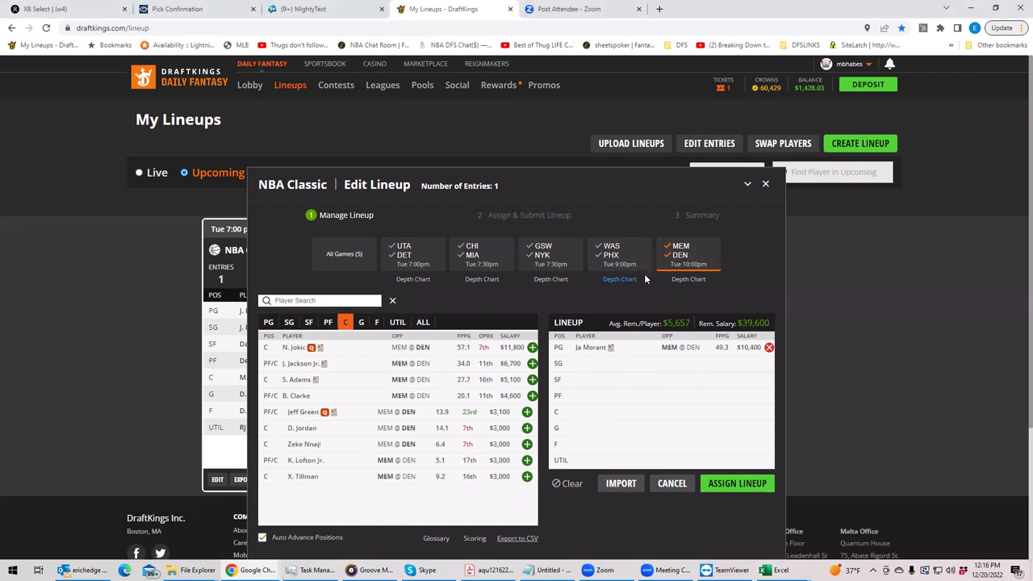
Switch the center list to Detroit and add Jalen Duren to the lineup at center
left_click(681, 259)
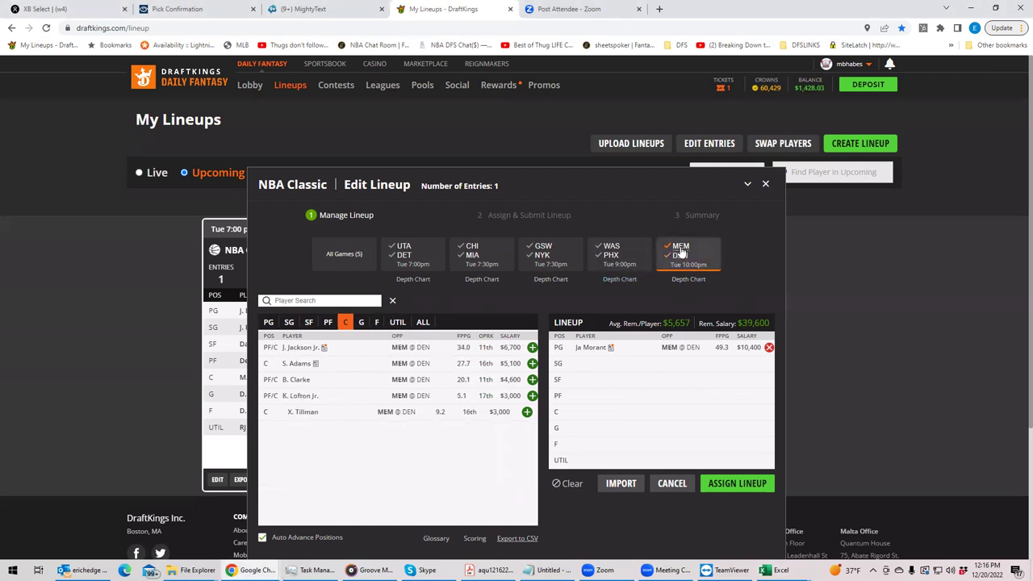
left_click(404, 260)
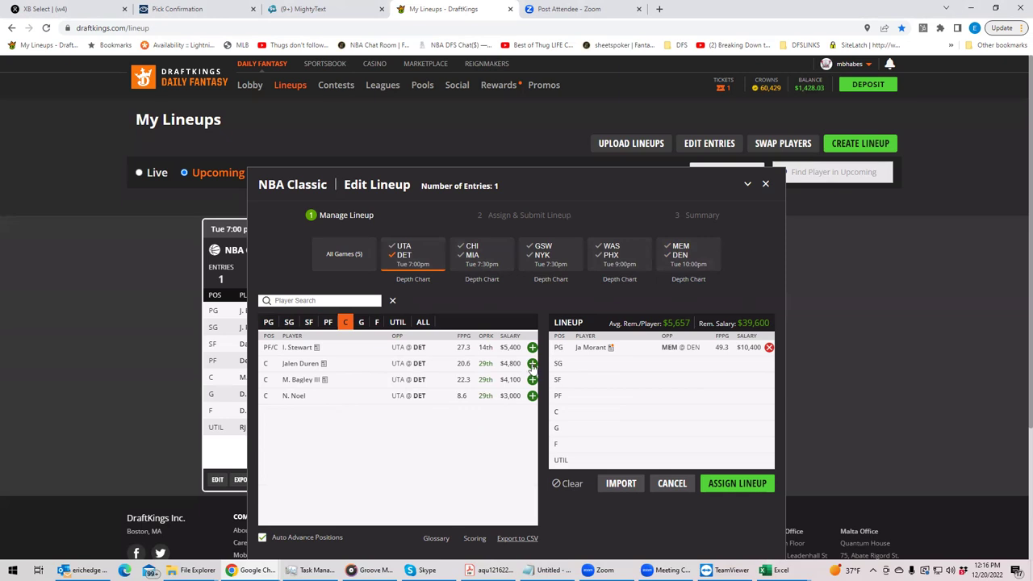
left_click(532, 363)
Reset the game filter, search the players for "jo", and add N. Jokic to the lineup's utility spot
left_click(397, 322)
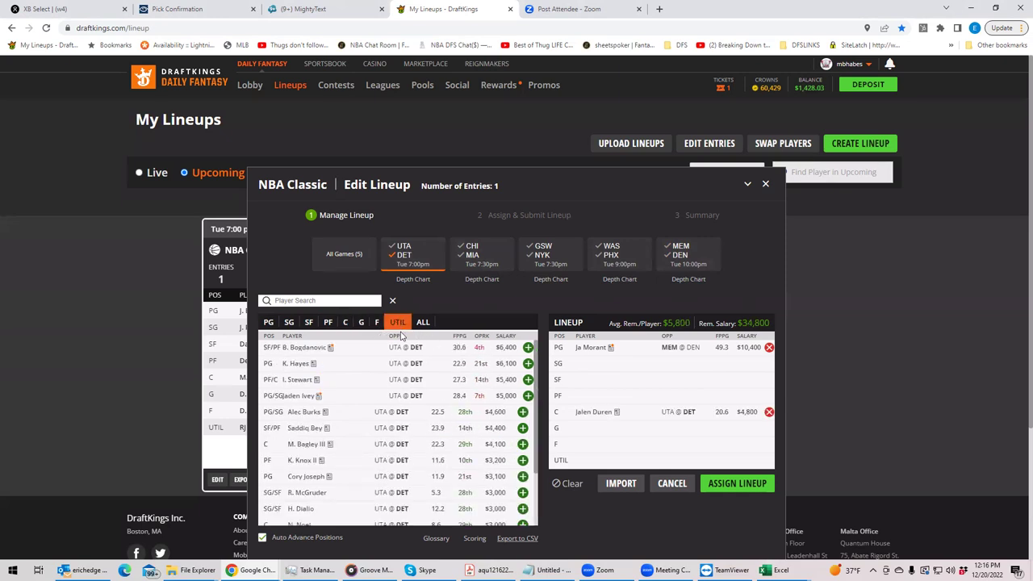
left_click(410, 257)
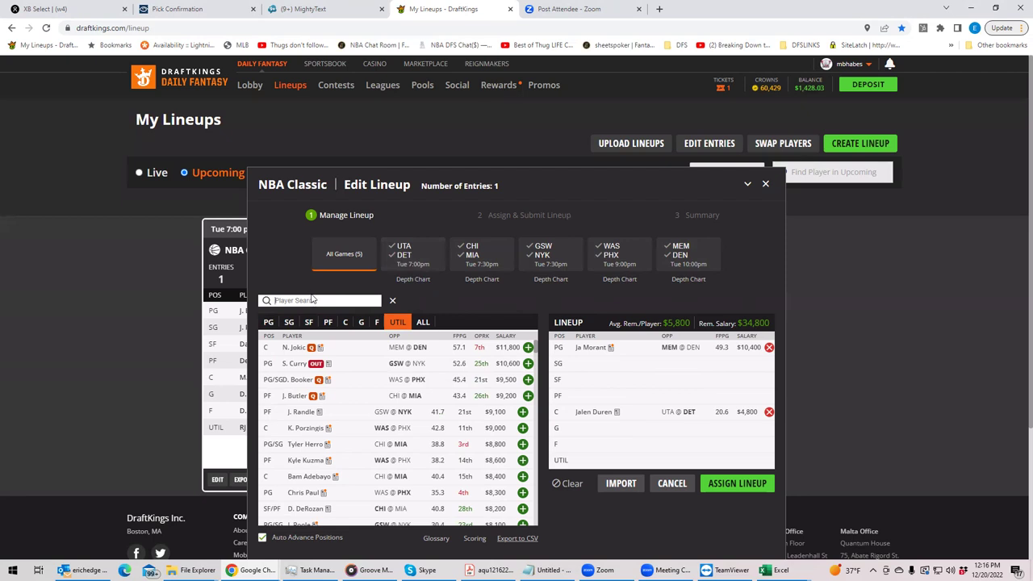
type("jo")
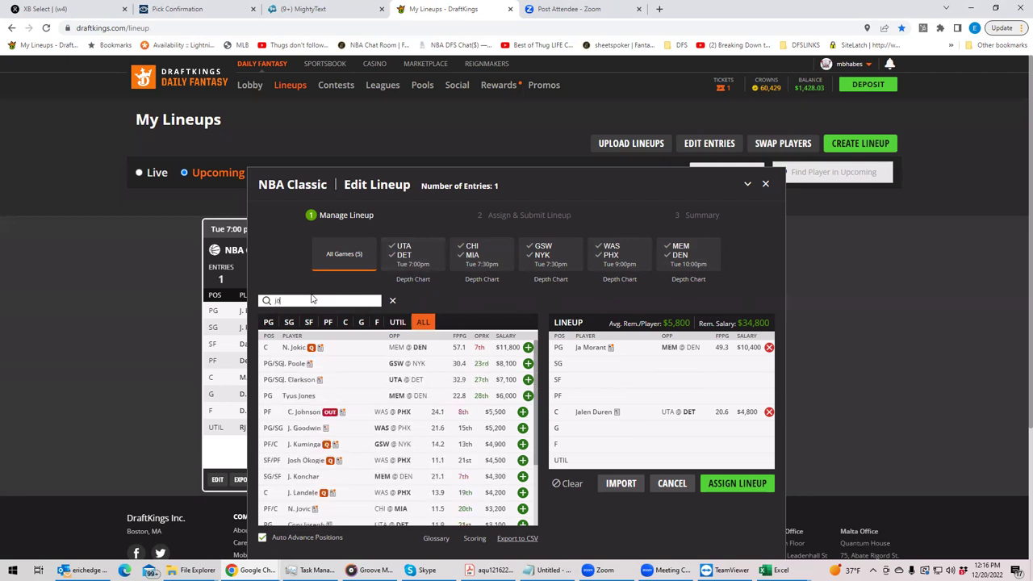
left_click(527, 347)
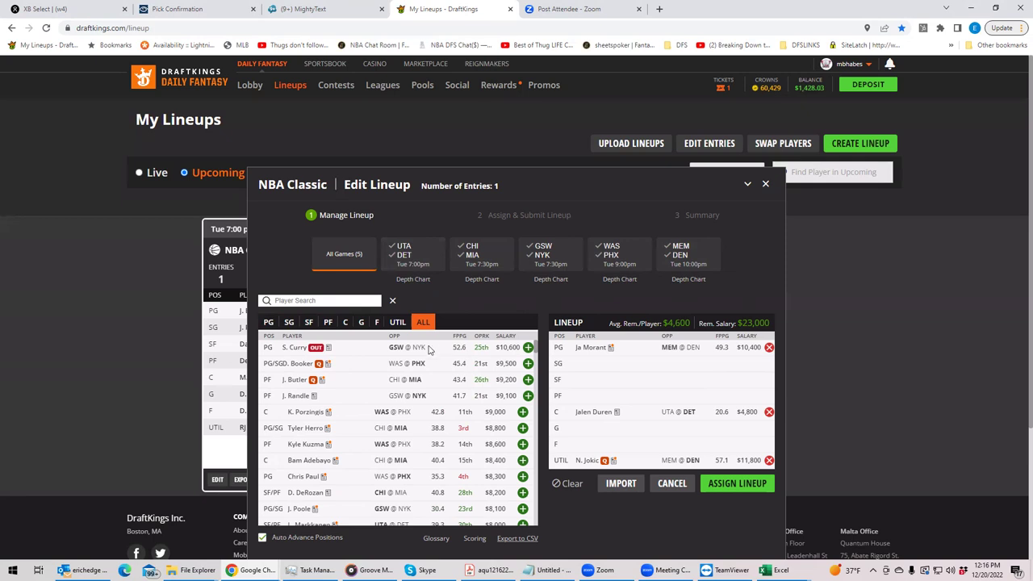
List New York's shooting guards and add I. Quickley to the lineup at shooting guard
left_click(287, 322)
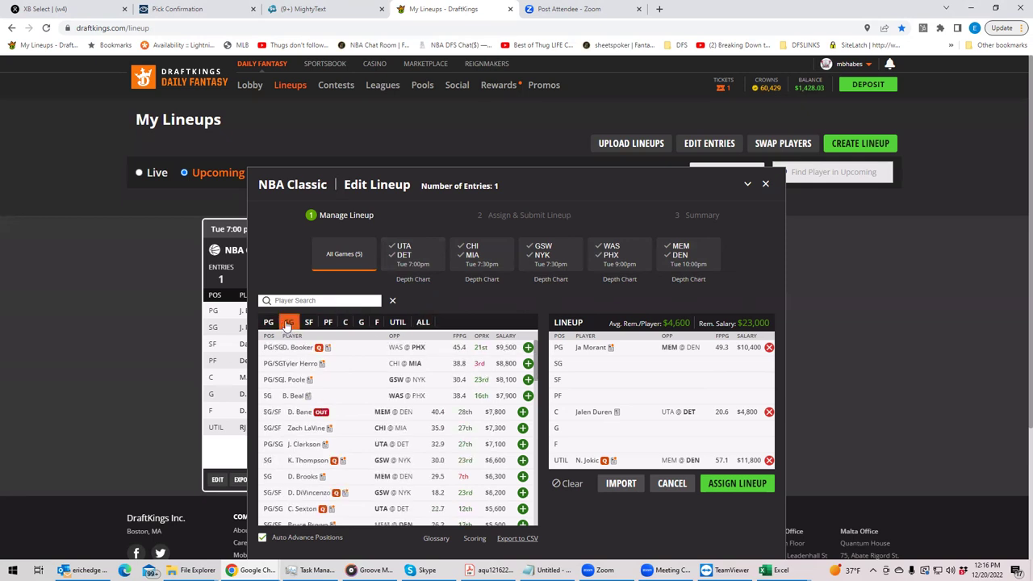
left_click(544, 258)
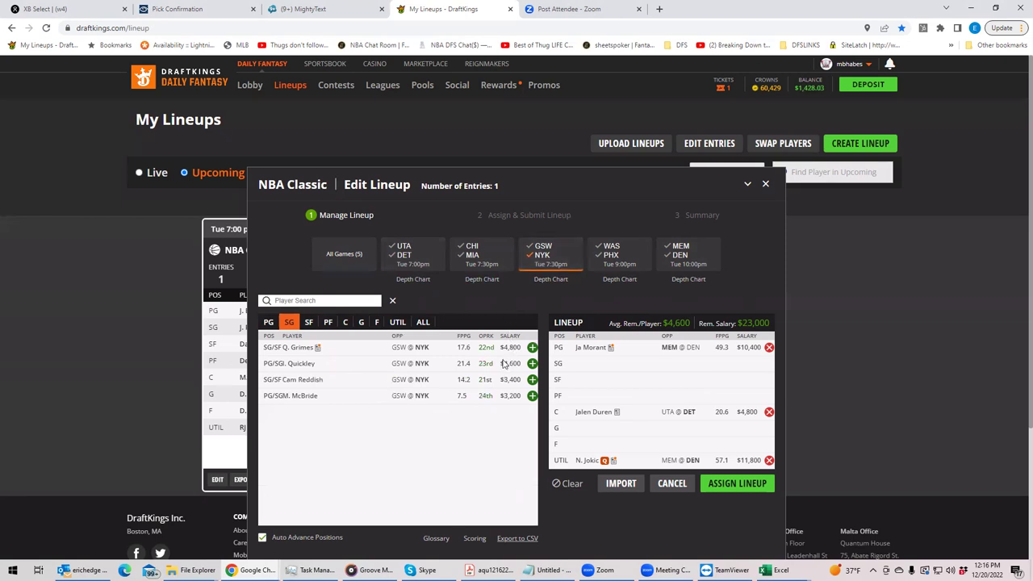
left_click(532, 363)
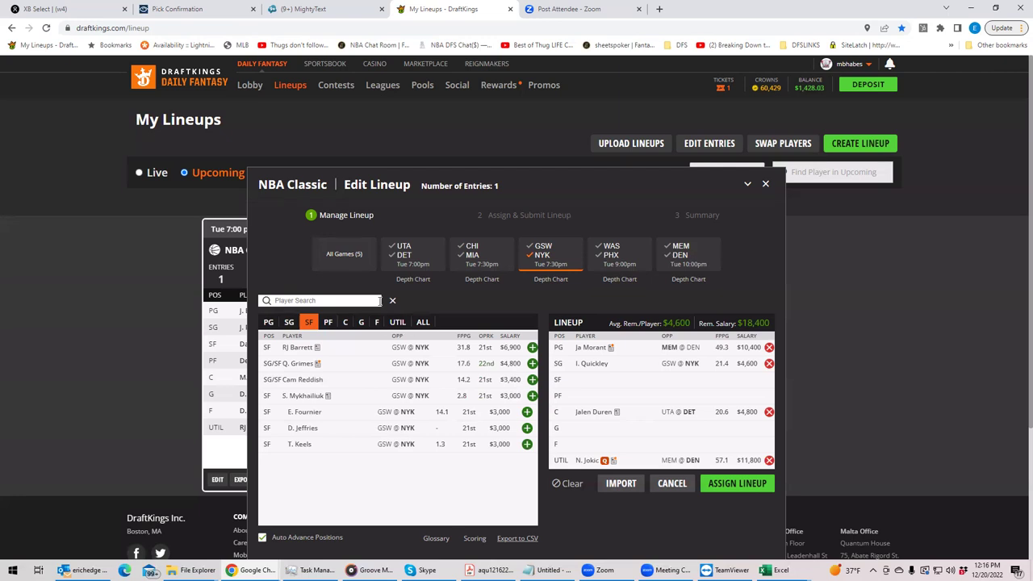
Review the game log of Chicago's P. Williams, try him at small forward, and take him back out
left_click(542, 257)
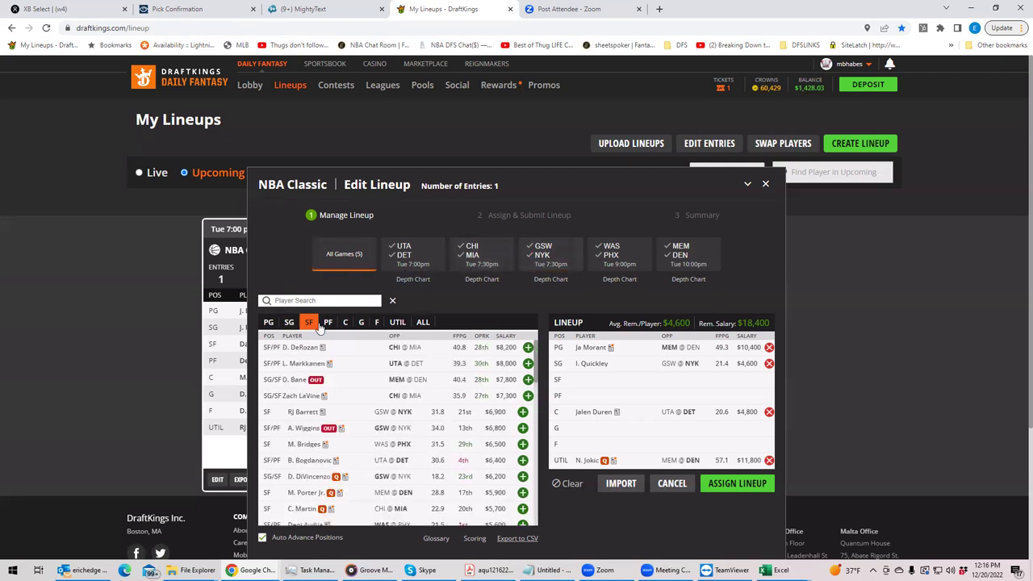
left_click(461, 251)
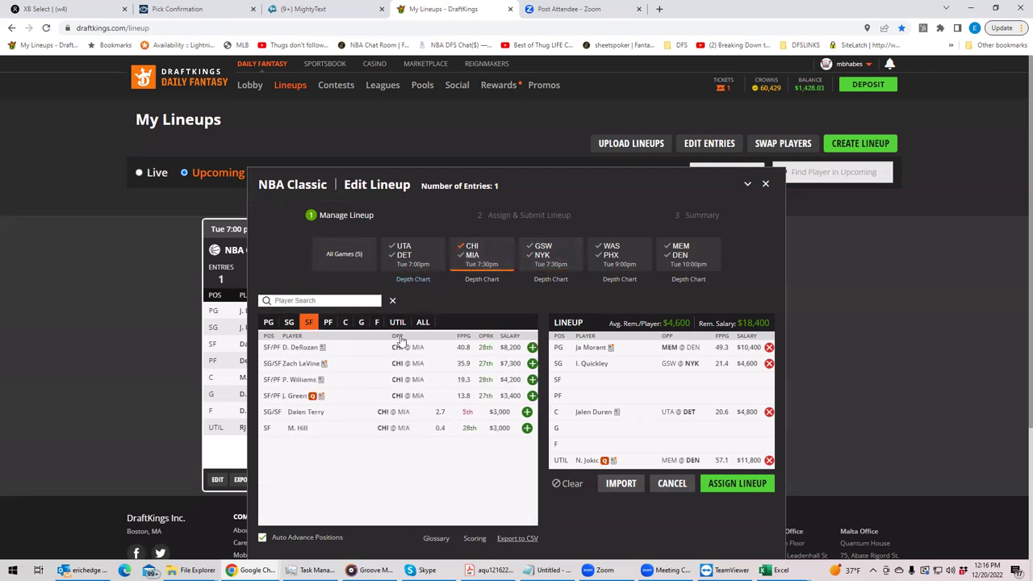
left_click(299, 379)
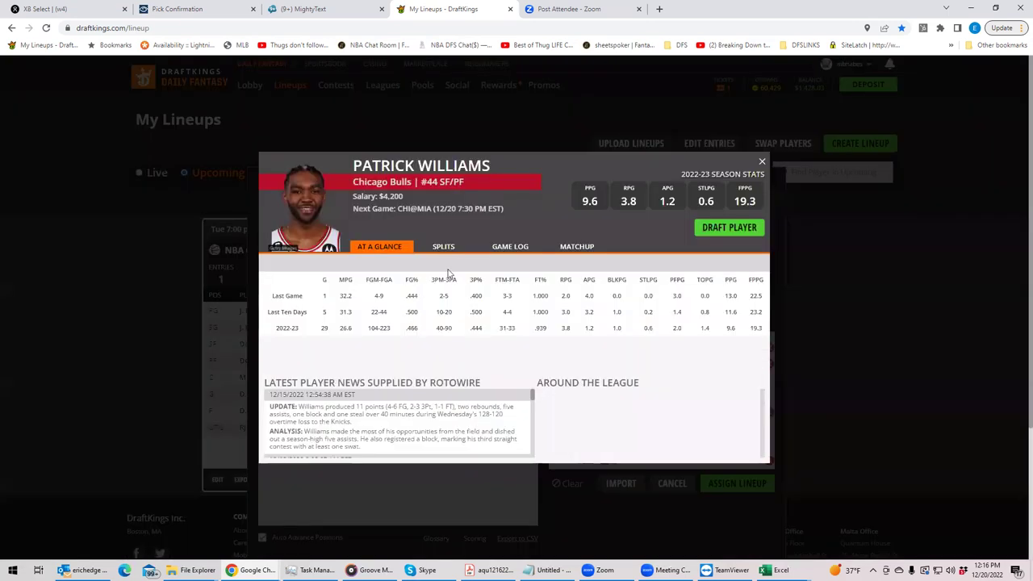
left_click(501, 255)
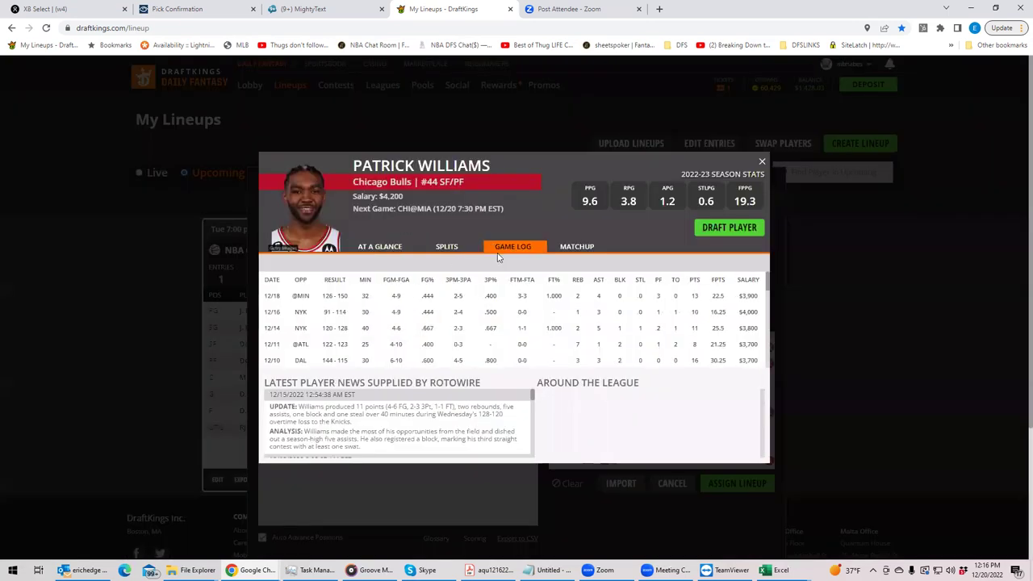
left_click(720, 230)
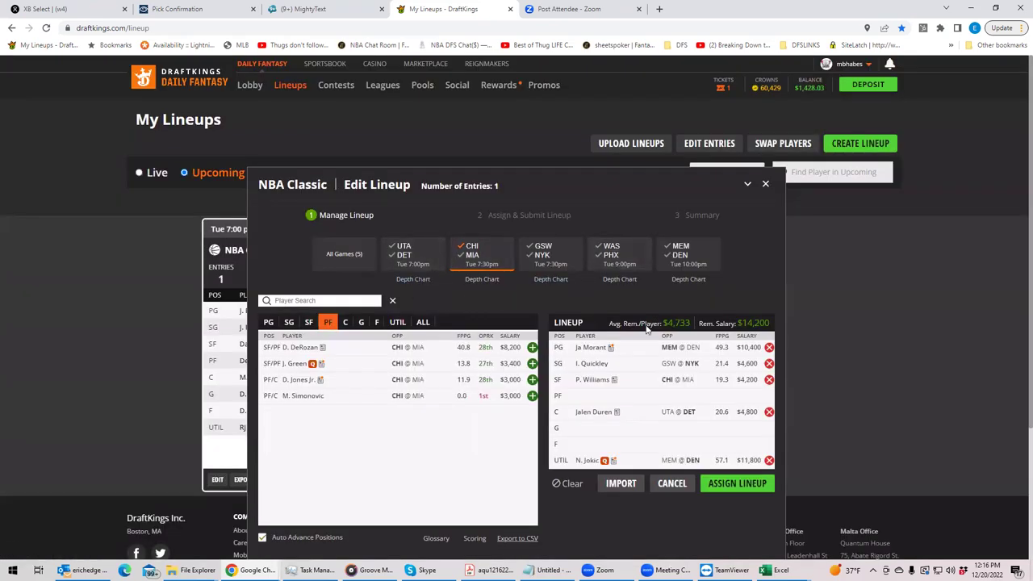
left_click(768, 379)
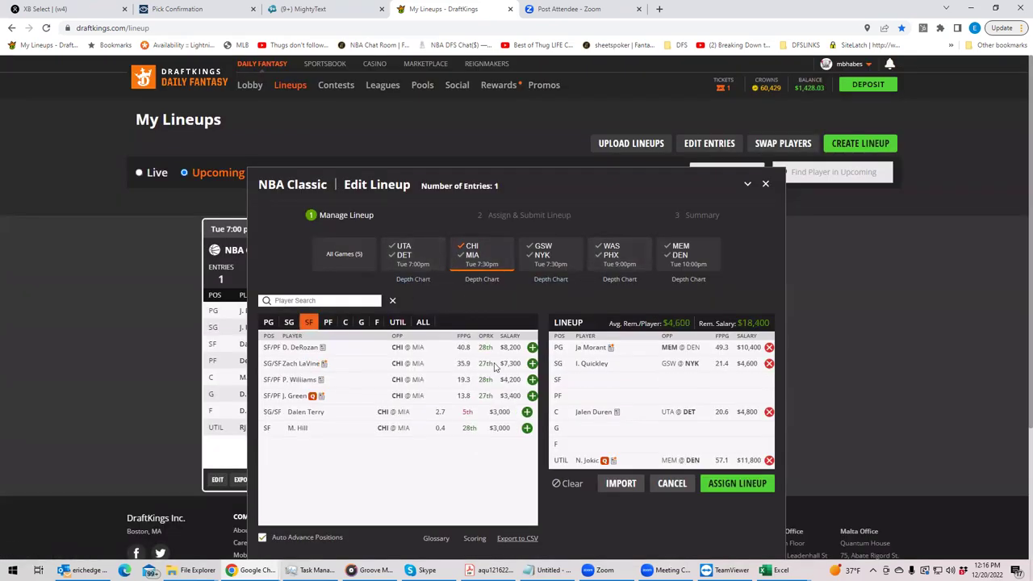
Try Denver's Bruce Brown at small forward, and take him back out of the lineup
left_click(488, 257)
left_click(686, 257)
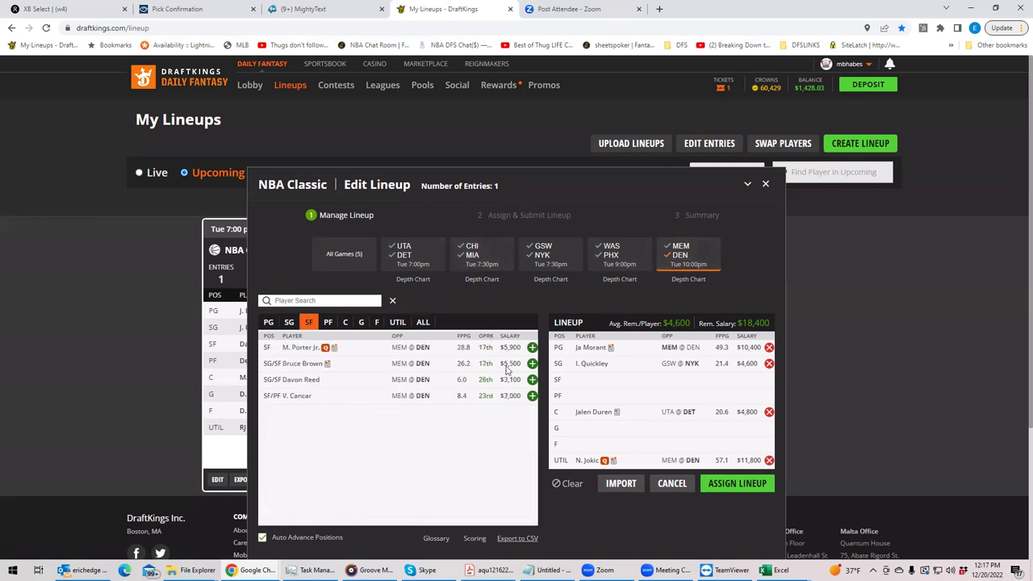
left_click(532, 363)
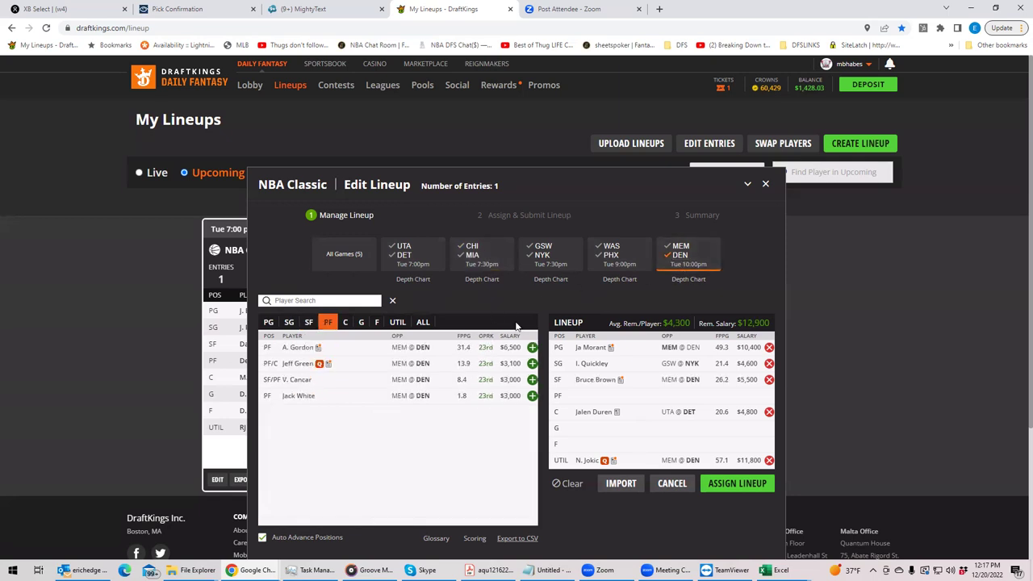
left_click(680, 257)
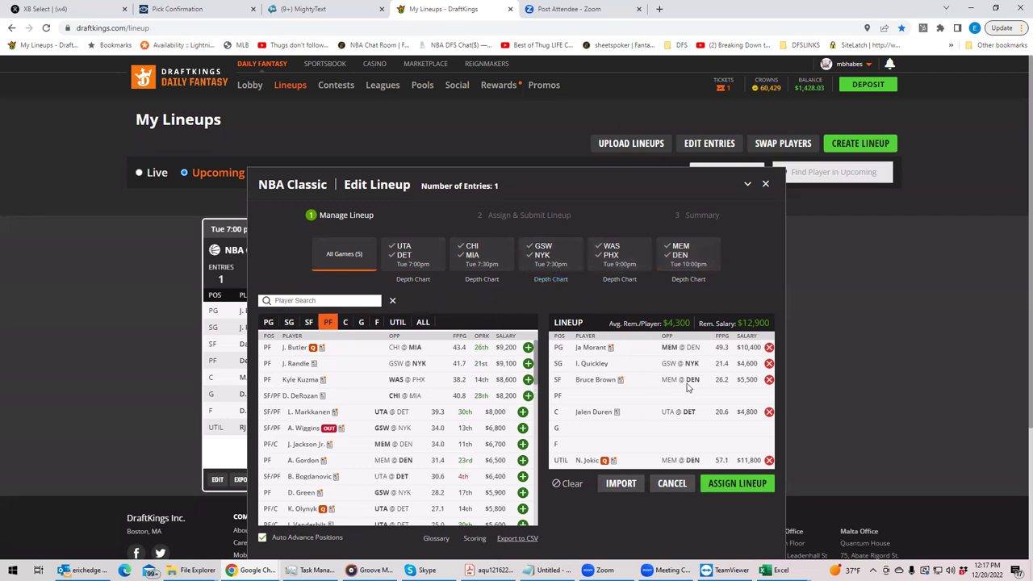
left_click(768, 380)
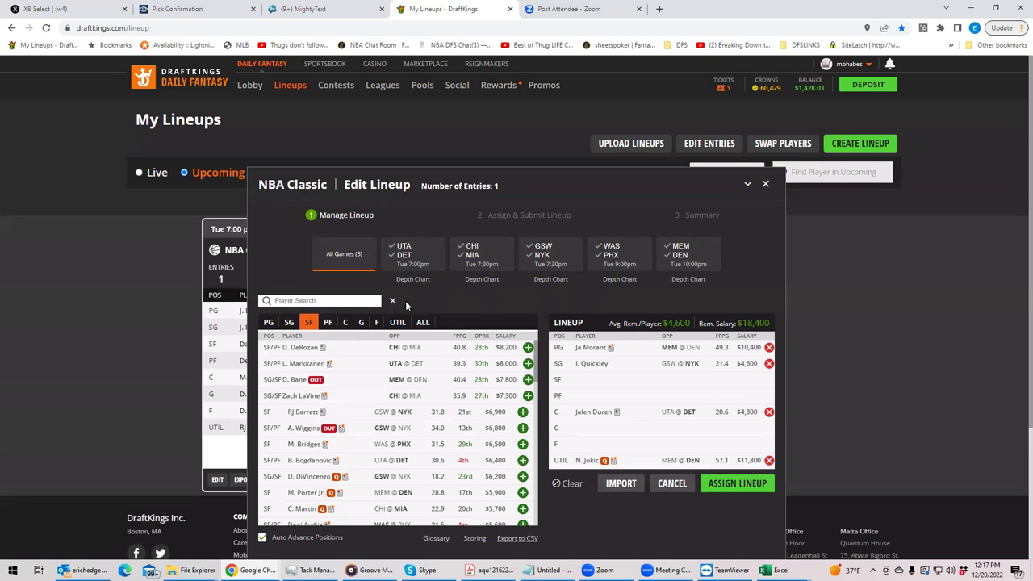
Add Chicago's P. Williams at small forward and look over the power forwards of the Chicago–Miami game
left_click(471, 253)
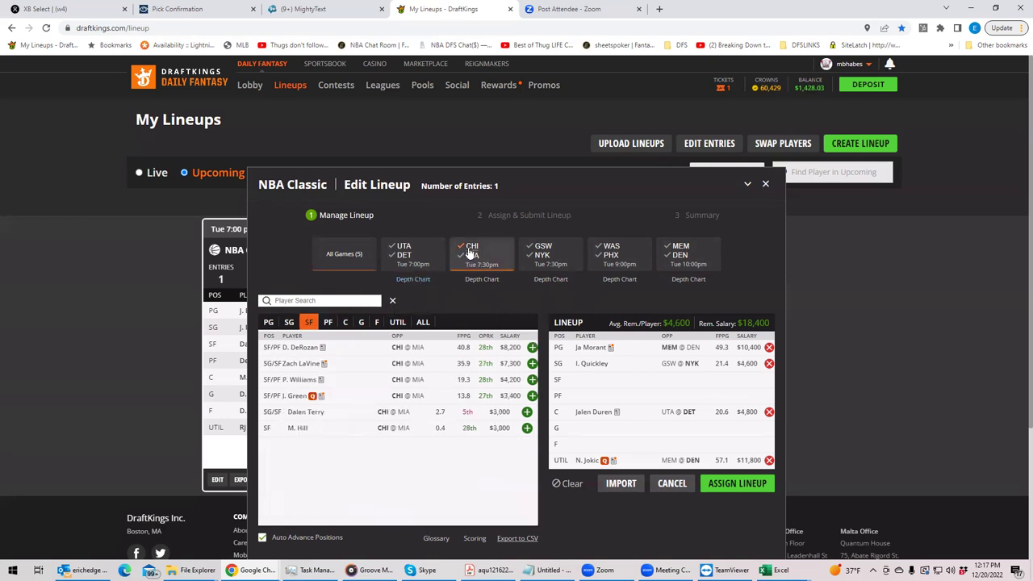
left_click(532, 379)
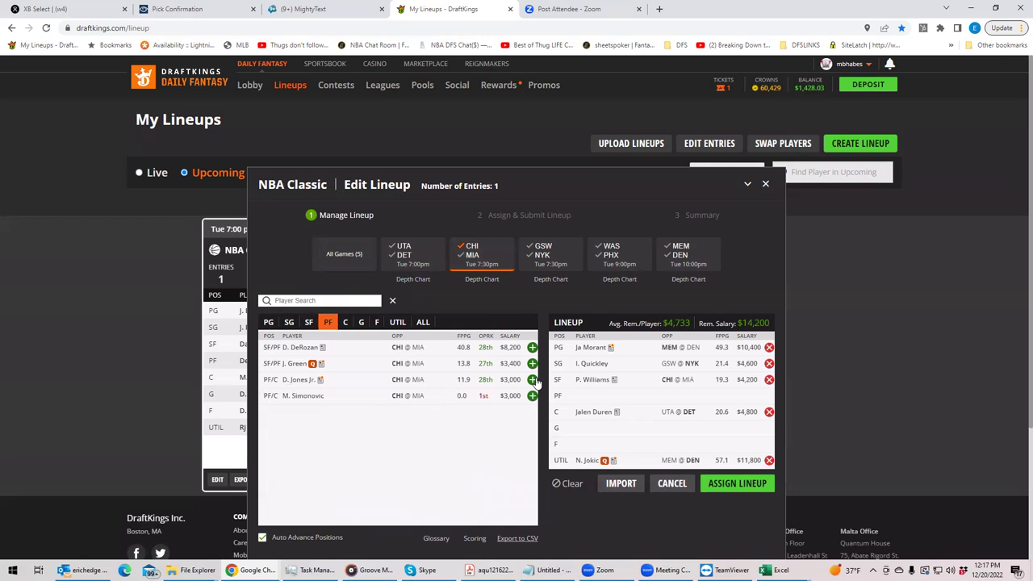
left_click(473, 251)
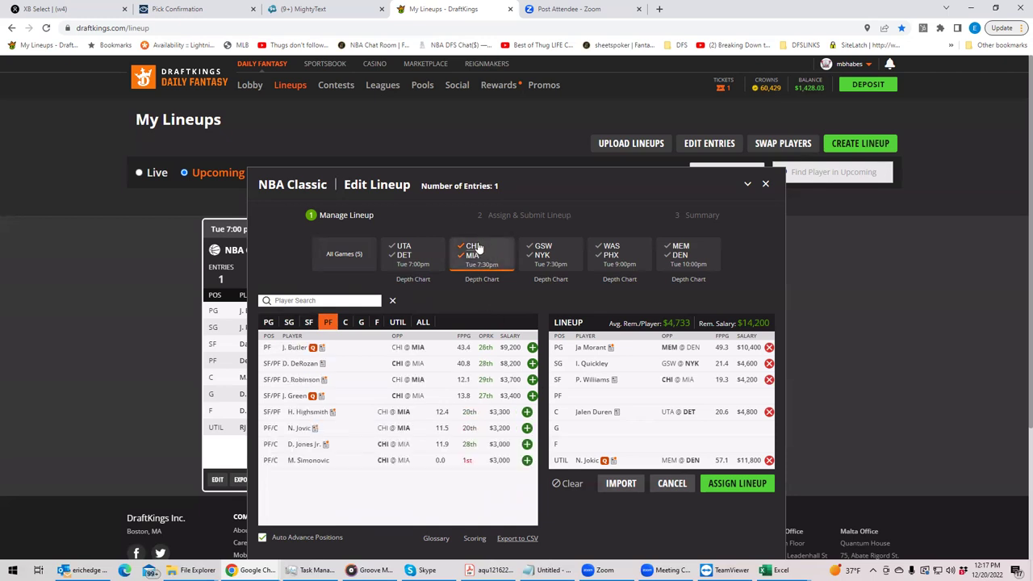
left_click(482, 261)
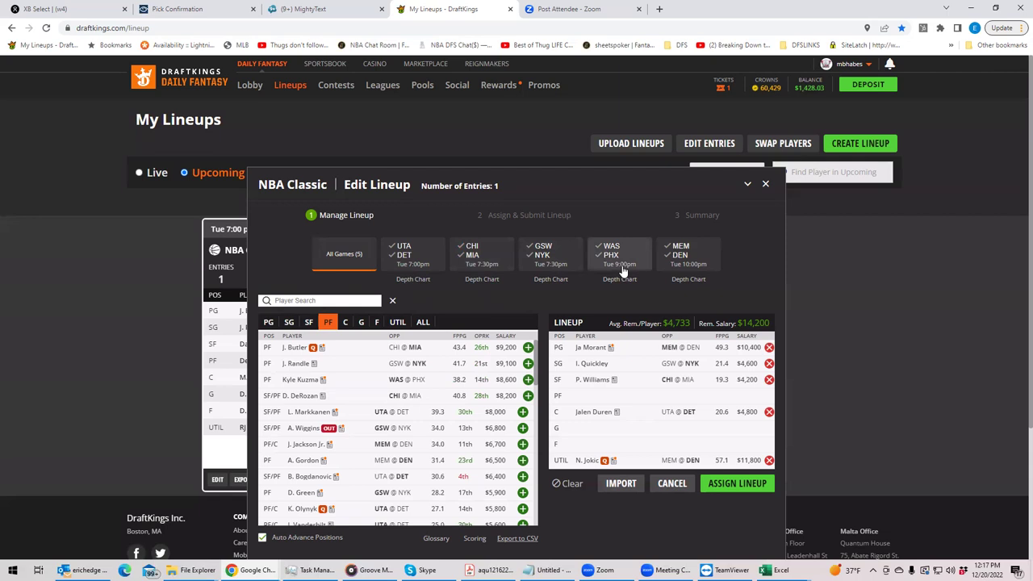
List Detroit's guards and add Jaden Ivey to the lineup's guard spot
left_click(402, 274)
left_click(361, 322)
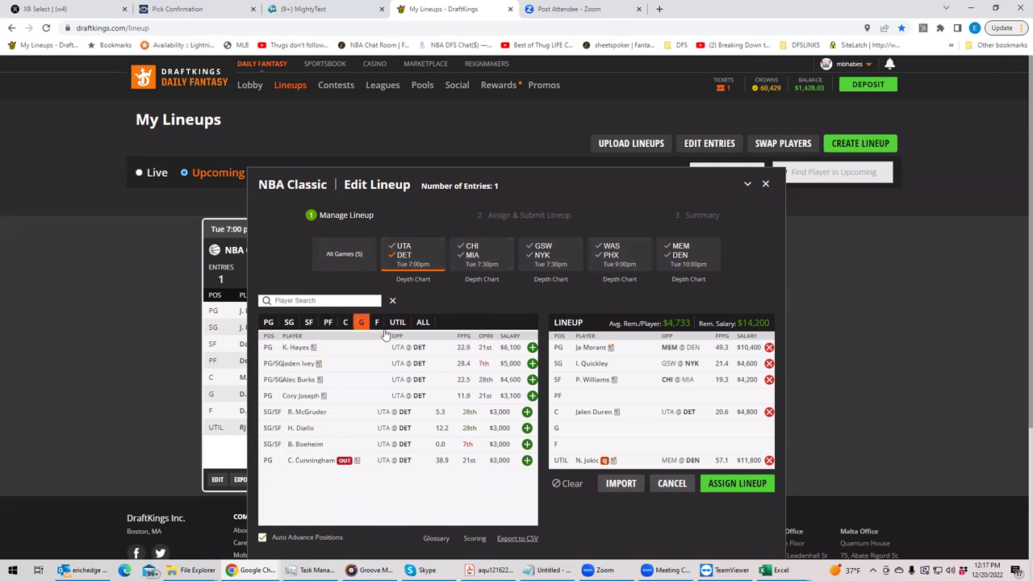
left_click(532, 363)
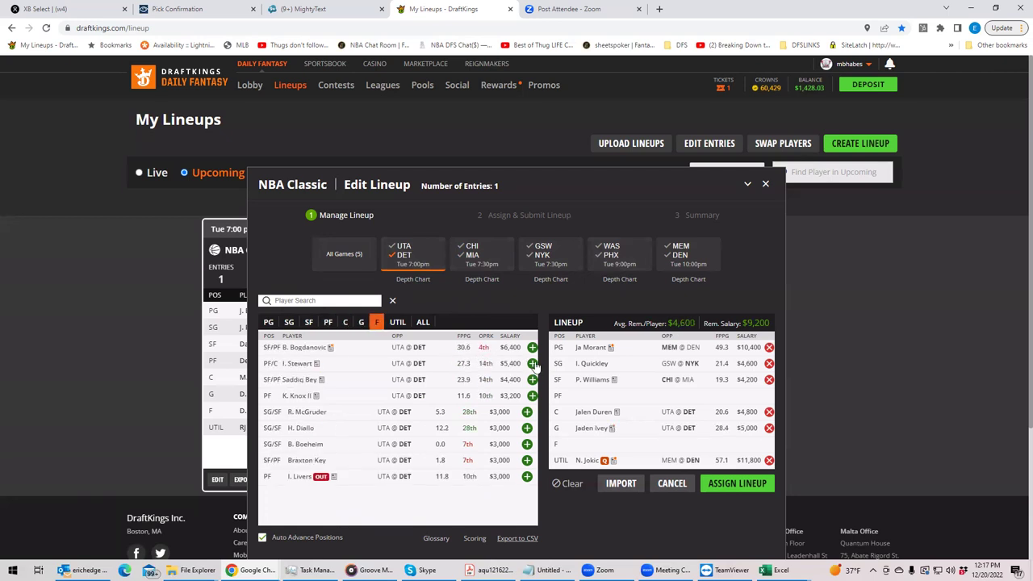
Try Phoenix's Damion Lee at small forward in place of P. Williams, and take Lee back out of the lineup
left_click(768, 380)
left_click(622, 262)
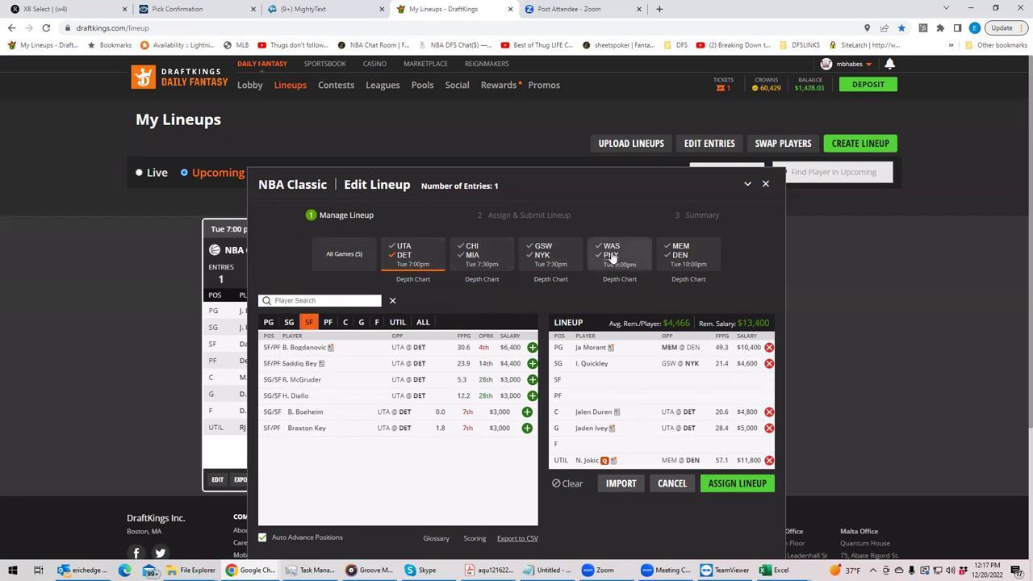
left_click(410, 257)
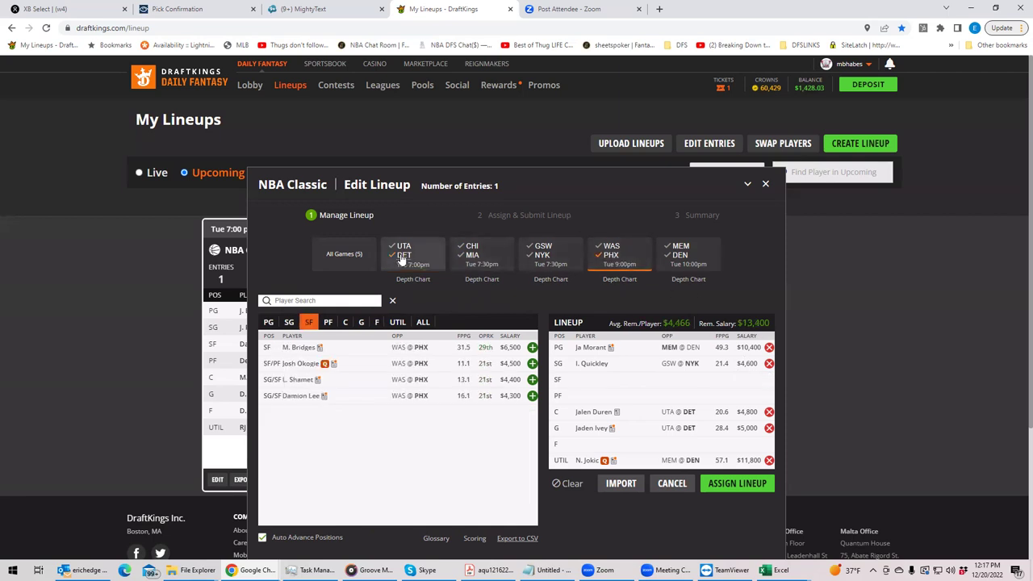
left_click(531, 395)
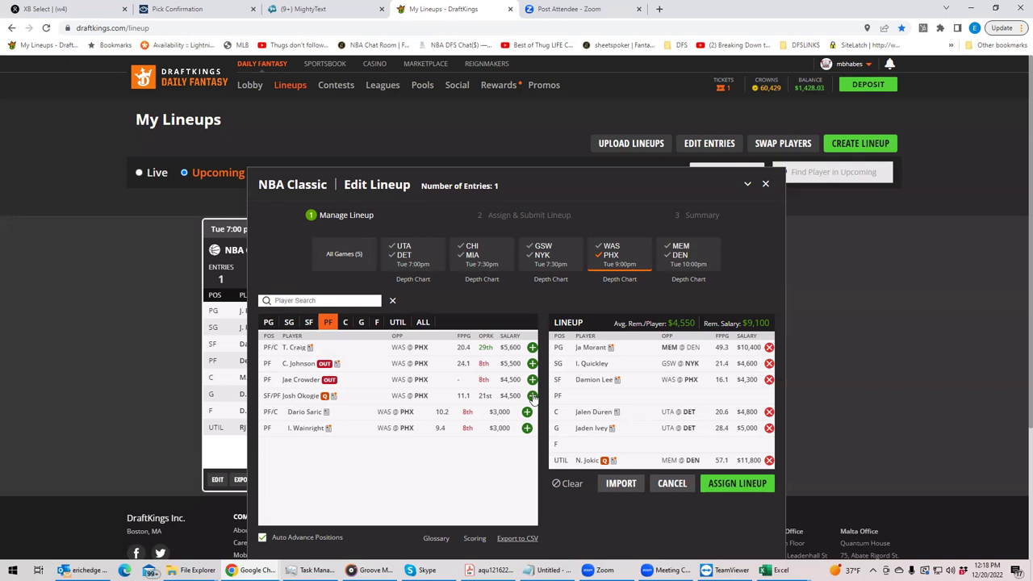
left_click(769, 380)
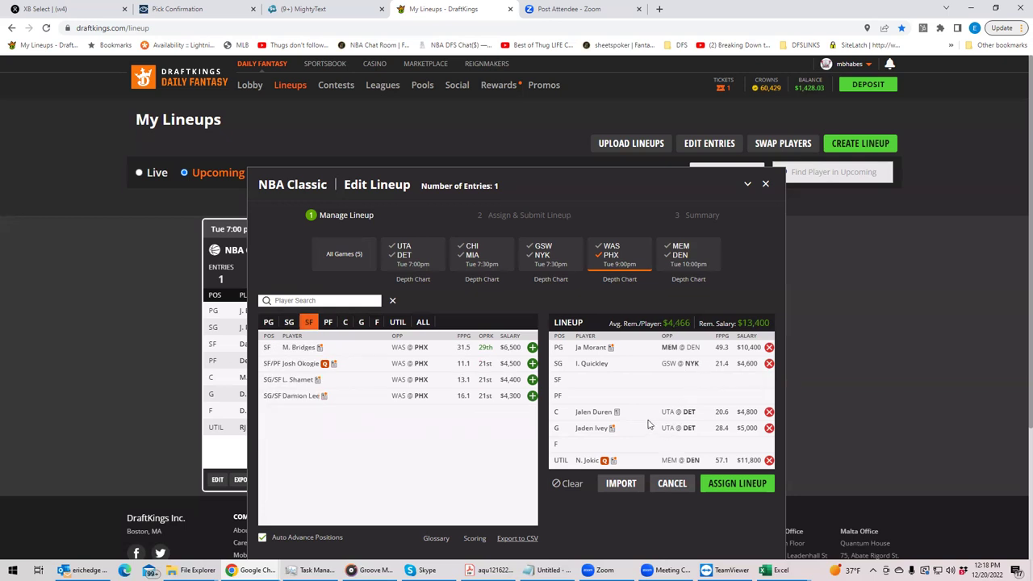
Put Chicago's P. Williams back in at small forward and list the power forwards from all games
left_click(477, 263)
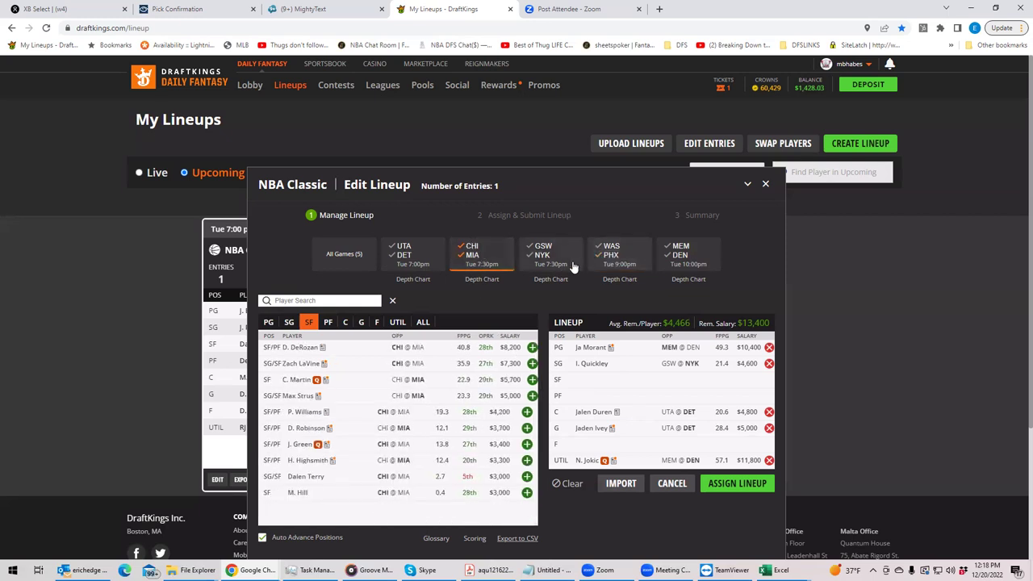
left_click(473, 255)
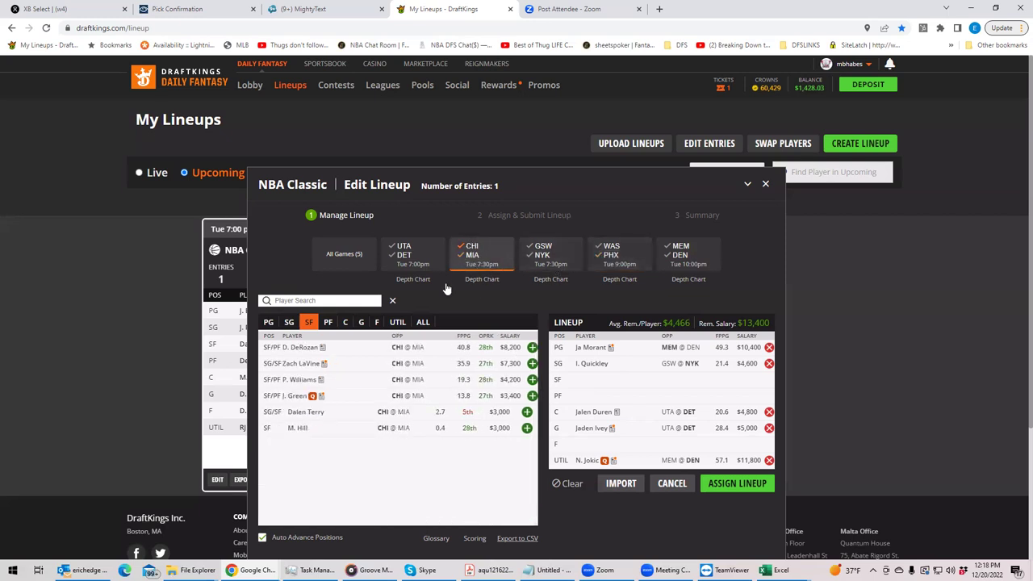
left_click(531, 380)
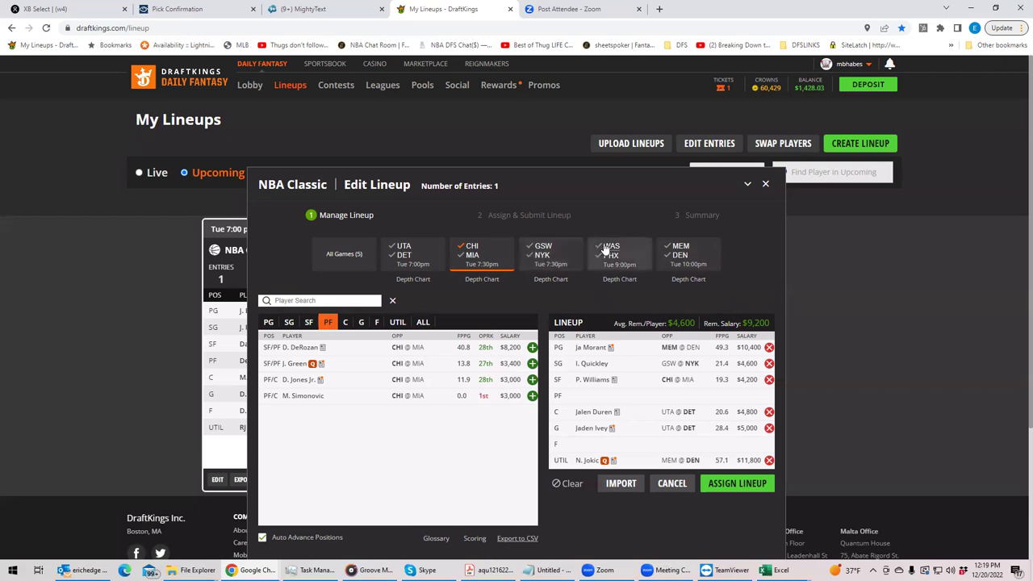
left_click(466, 251)
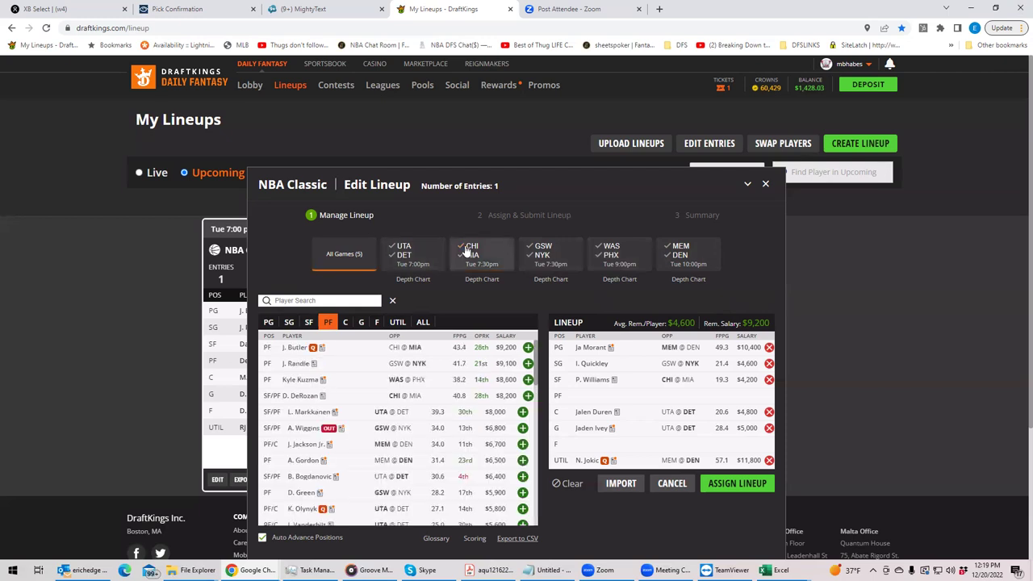